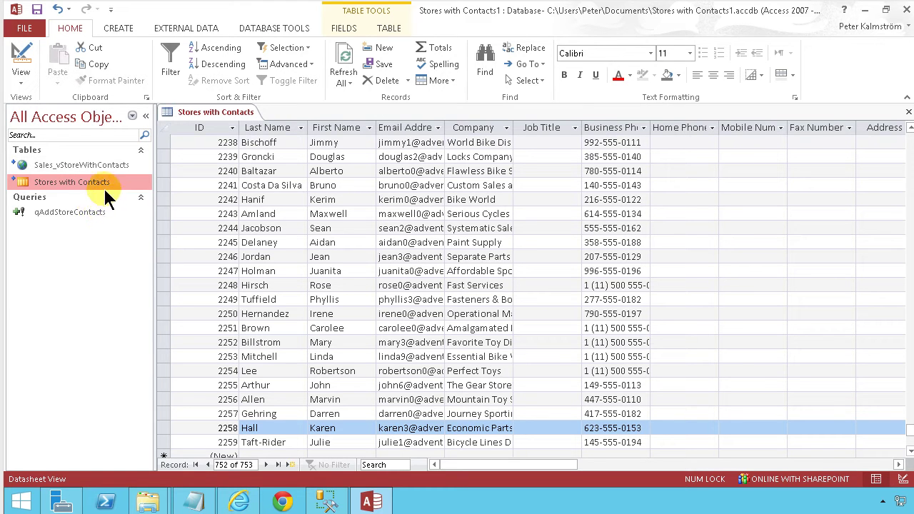
Bring up the shortcut menu for qAddStoreContacts in the Navigation Pane.
{"action": "right_click", "coordinate": [72, 213]}
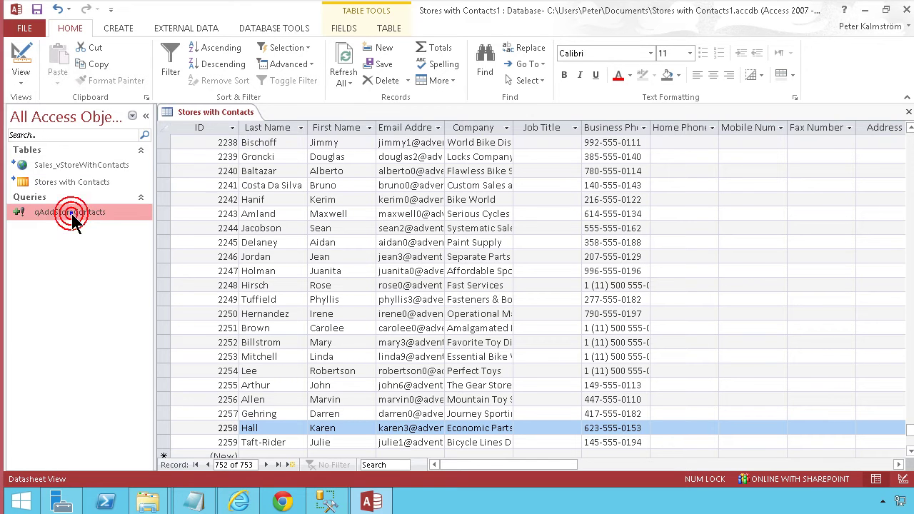
Open qAddStoreContacts in Design View and widen its Name column to check it appends to Company.
{"action": "left_click", "coordinate": [119, 240]}
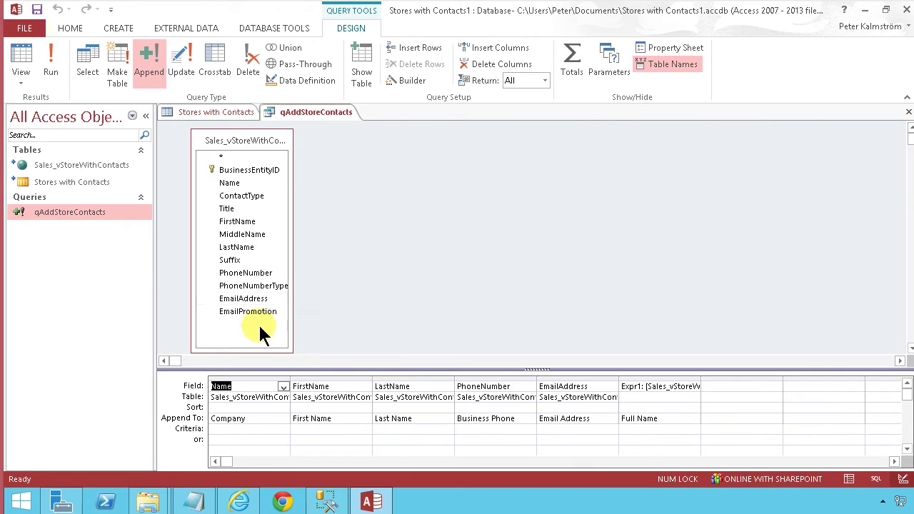
{"action": "left_click_drag", "start_coordinate": [289, 382], "coordinate": [453, 383]}
{"action": "left_click", "coordinate": [308, 399]}
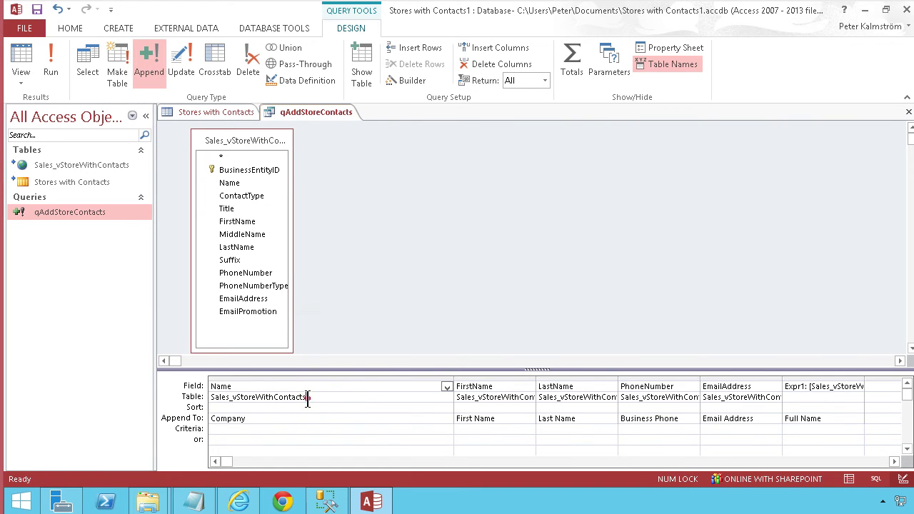
{"action": "left_click", "coordinate": [270, 418]}
{"action": "left_click", "coordinate": [119, 29]}
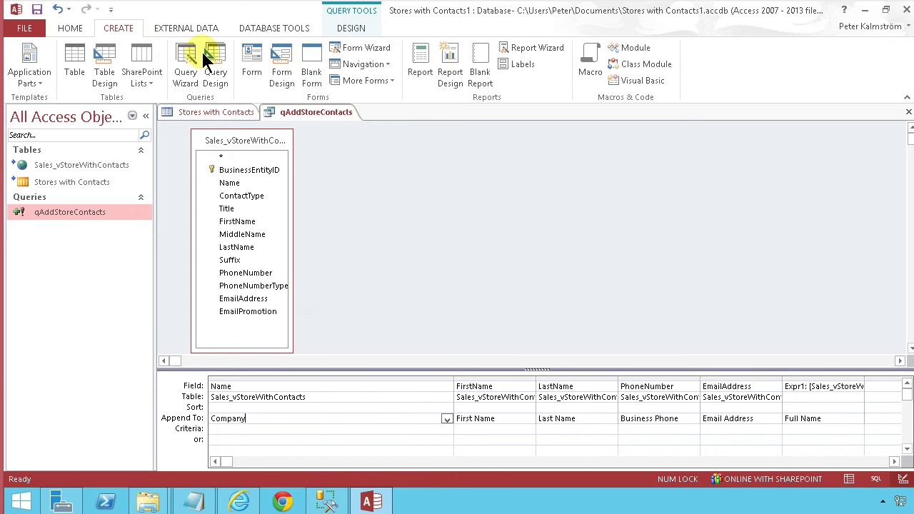
Create a delete query on Stores with Contacts that includes all its fields (*).
{"action": "left_click", "coordinate": [215, 72]}
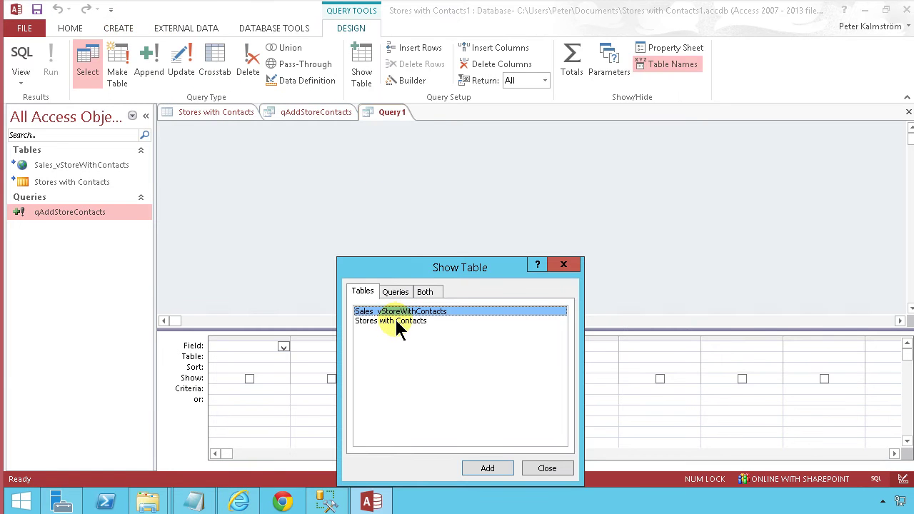
{"action": "left_click", "coordinate": [398, 322]}
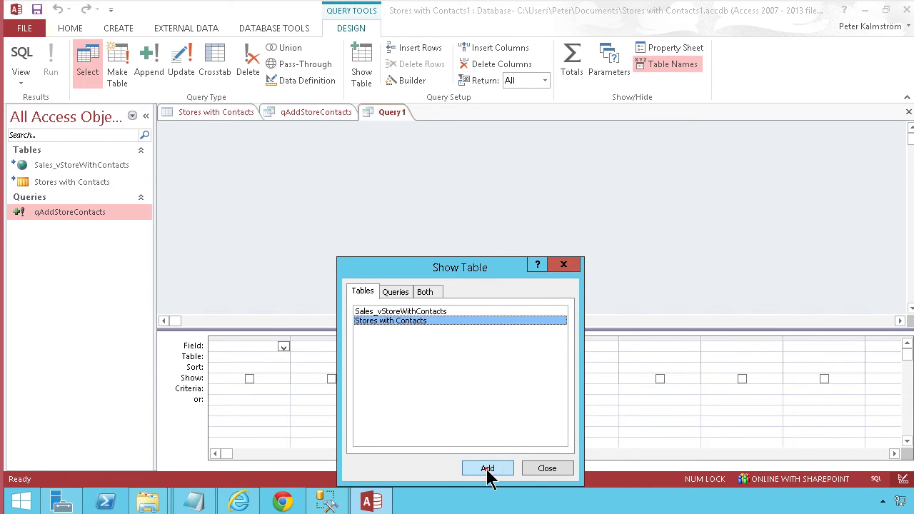
{"action": "left_click", "coordinate": [488, 469]}
{"action": "left_click", "coordinate": [557, 471]}
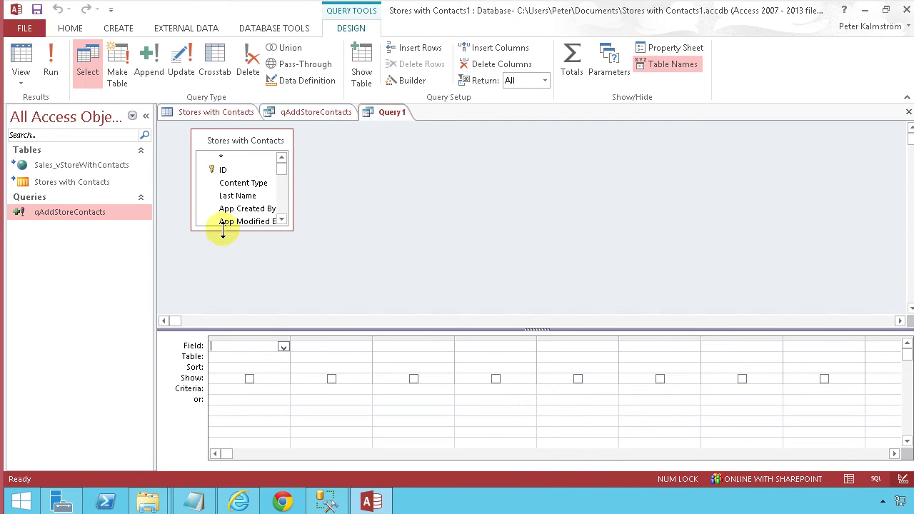
{"action": "left_click", "coordinate": [247, 61]}
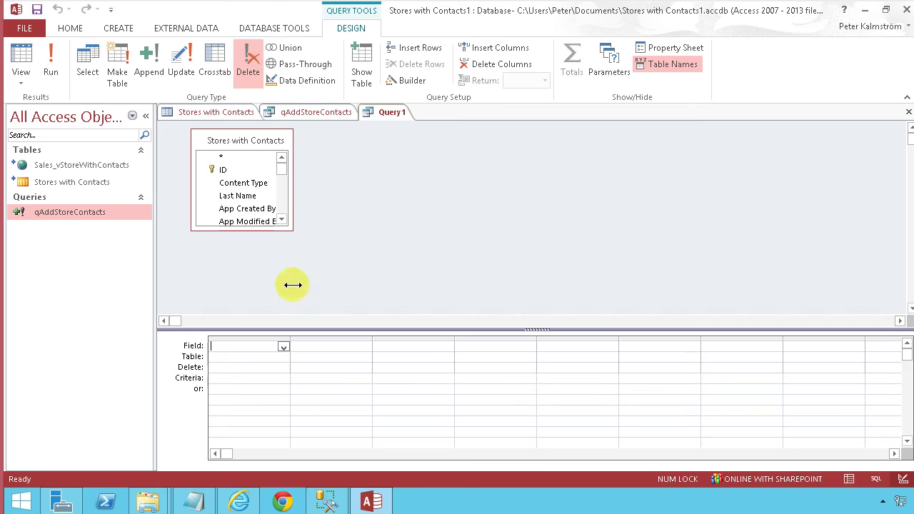
{"action": "double_click", "coordinate": [224, 158]}
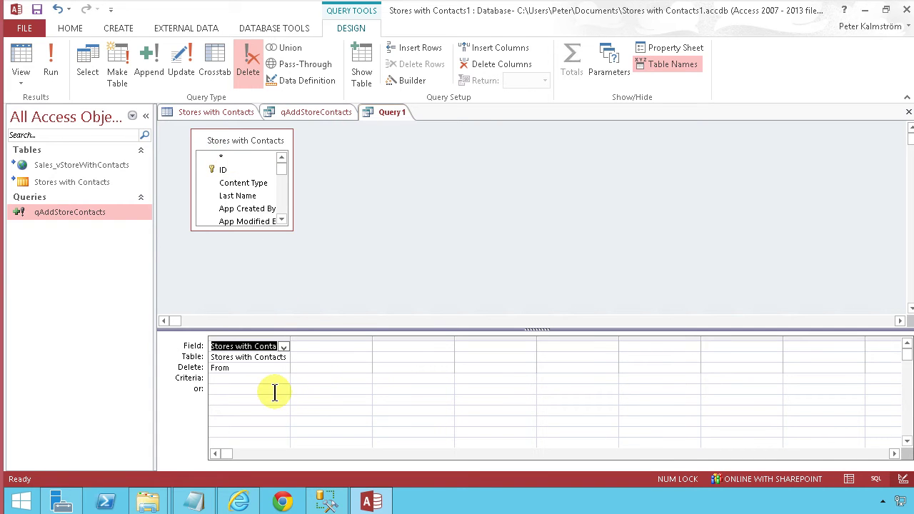
Save the delete query as qRemoveStoreContacts.
{"action": "left_click", "coordinate": [37, 9]}
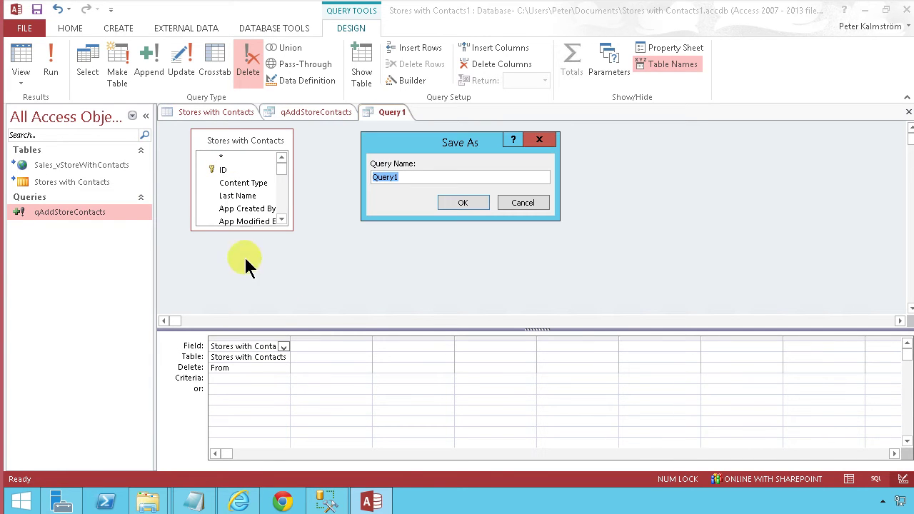
{"action": "type", "text": "qRemoveStoreContacts"}
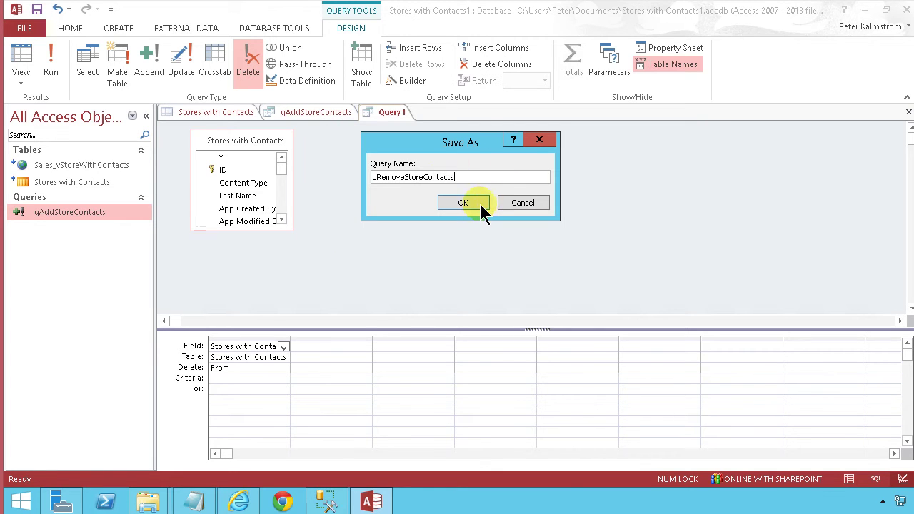
{"action": "left_click", "coordinate": [479, 205]}
Close the qRemoveStoreContacts design and run it, accepting both deletion warnings.
{"action": "right_click", "coordinate": [402, 116]}
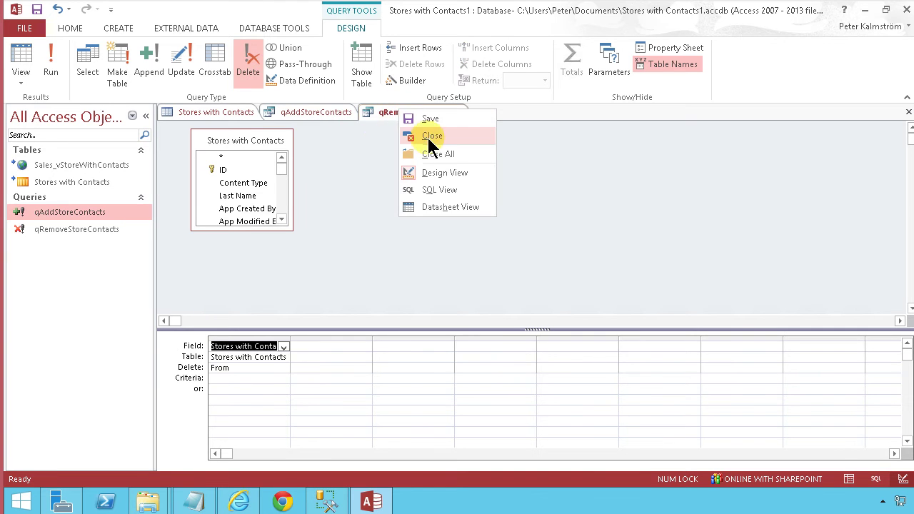
{"action": "left_click", "coordinate": [426, 135]}
{"action": "double_click", "coordinate": [67, 230]}
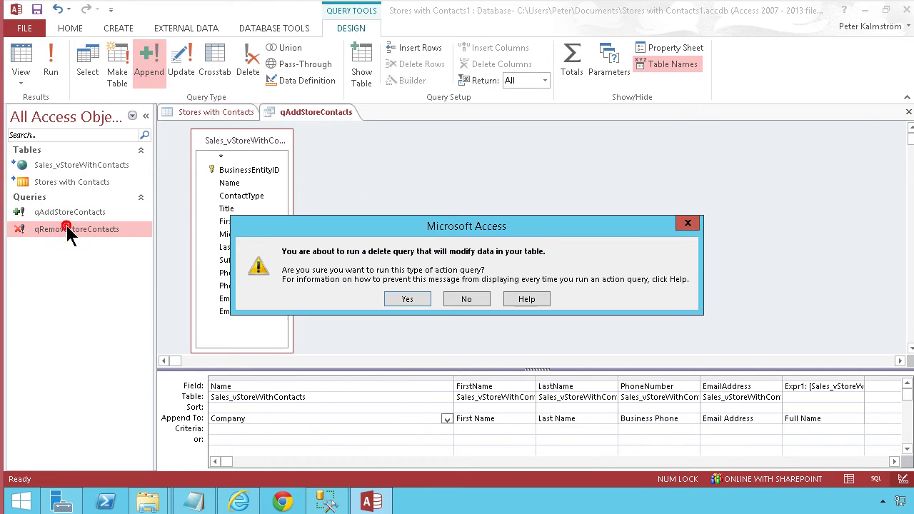
{"action": "left_click", "coordinate": [397, 299]}
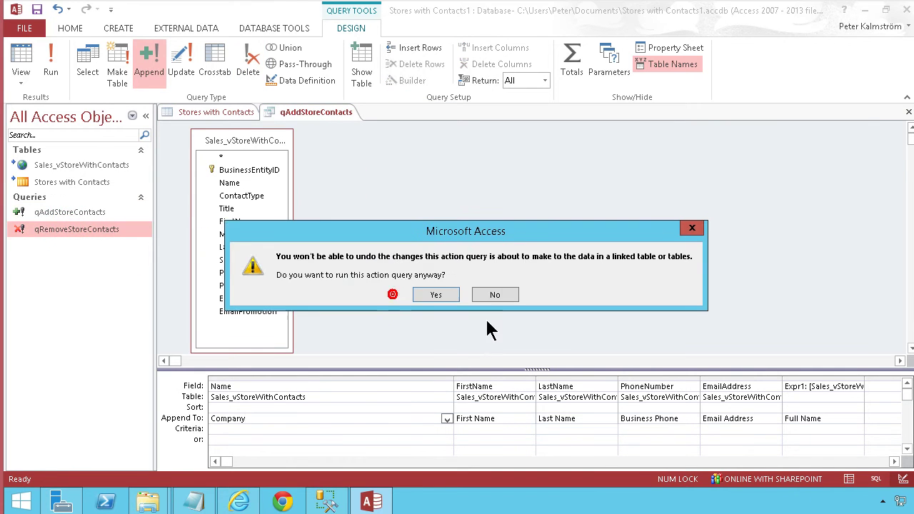
{"action": "left_click", "coordinate": [431, 299]}
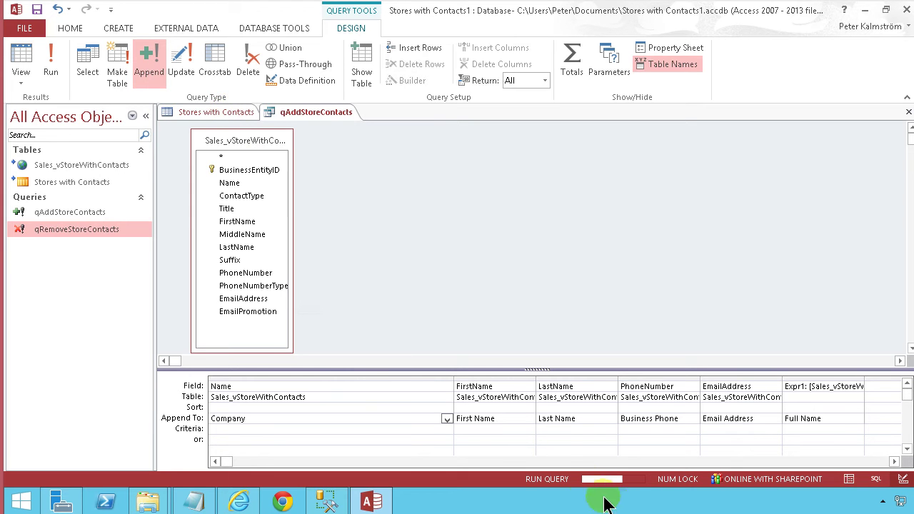
Confirm deleting the 753 rows in Access and verify the SharePoint Stores with Contacts list is empty.
{"action": "left_click", "coordinate": [242, 503]}
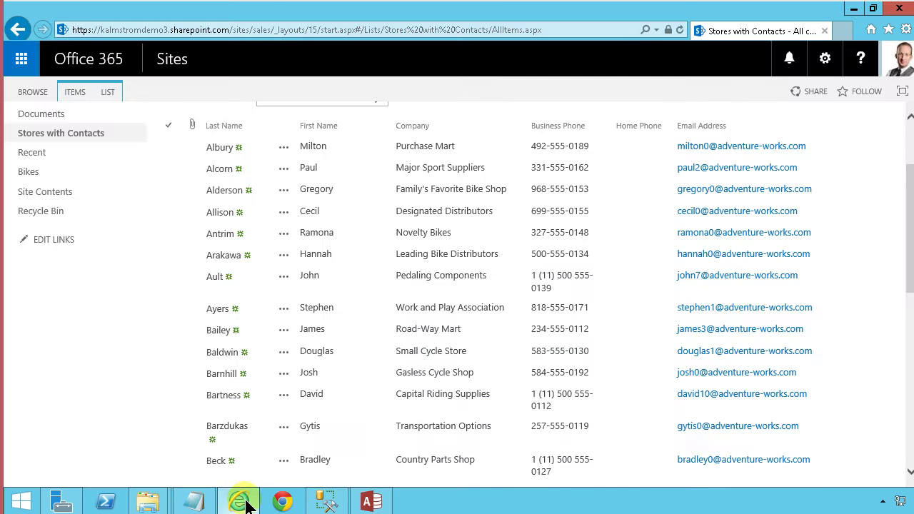
{"action": "left_click", "coordinate": [680, 31]}
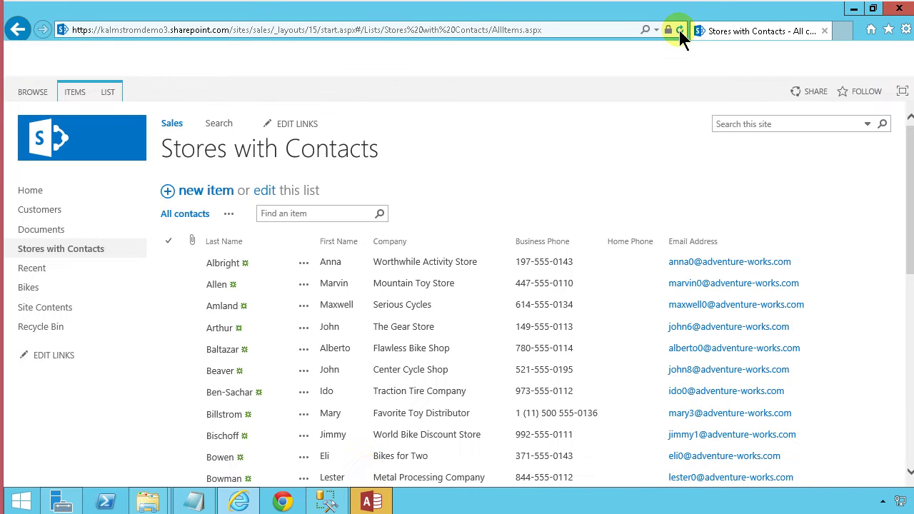
{"action": "left_click", "coordinate": [382, 504]}
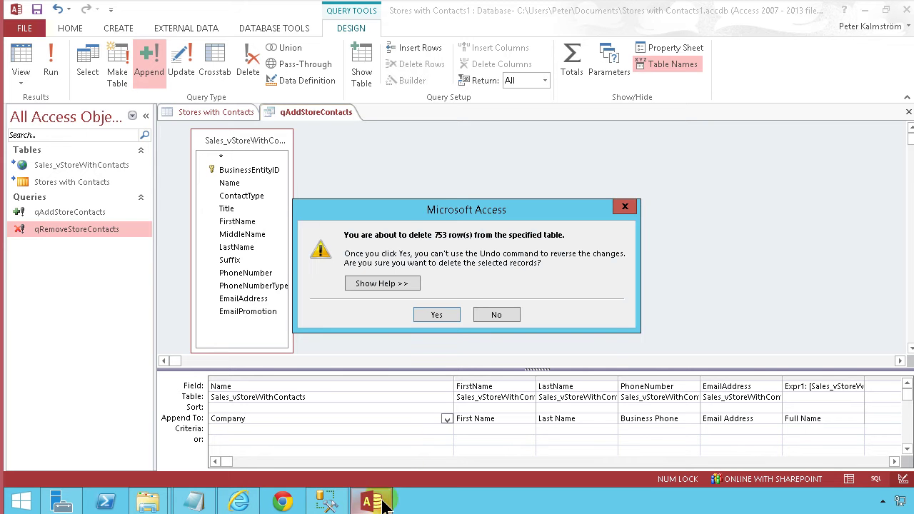
{"action": "left_click", "coordinate": [440, 312]}
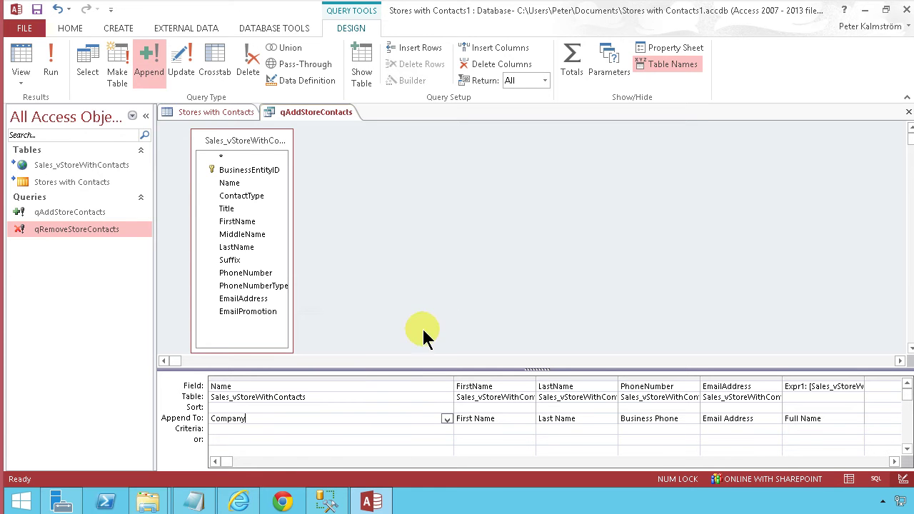
{"action": "left_click", "coordinate": [239, 503]}
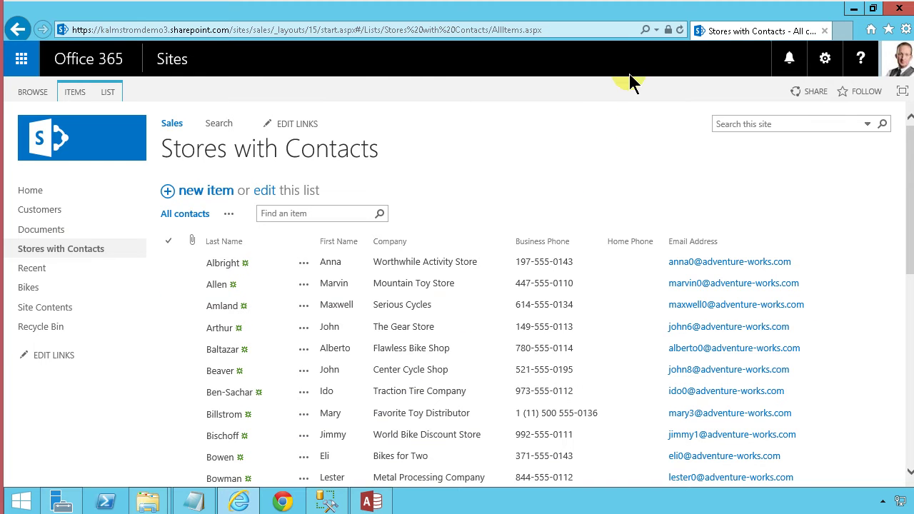
{"action": "left_click", "coordinate": [679, 30]}
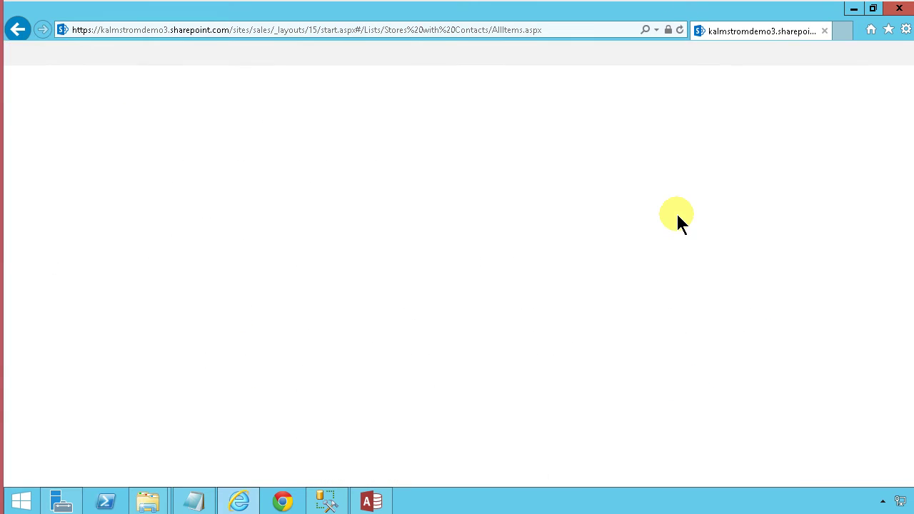
{"action": "left_click", "coordinate": [370, 503]}
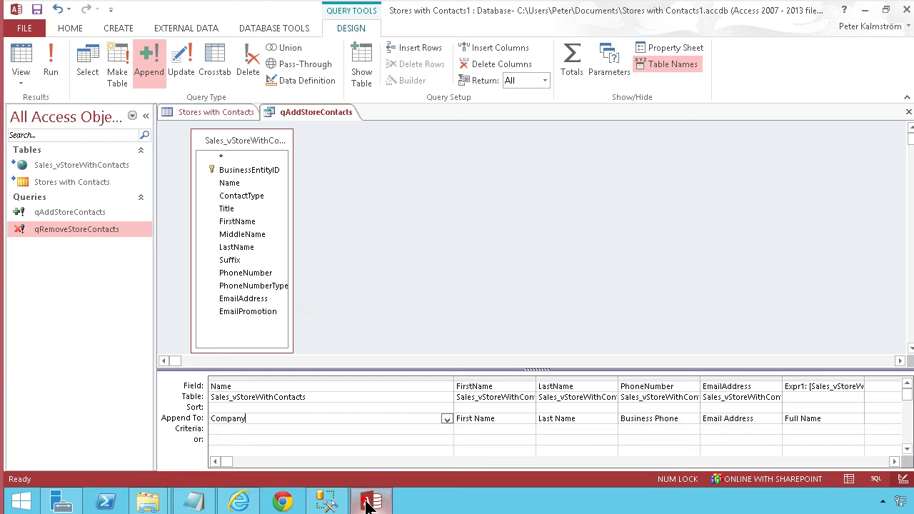
Refresh the Stores with Contacts table to see it's empty, then close it and qAddStoreContacts.
{"action": "double_click", "coordinate": [77, 183]}
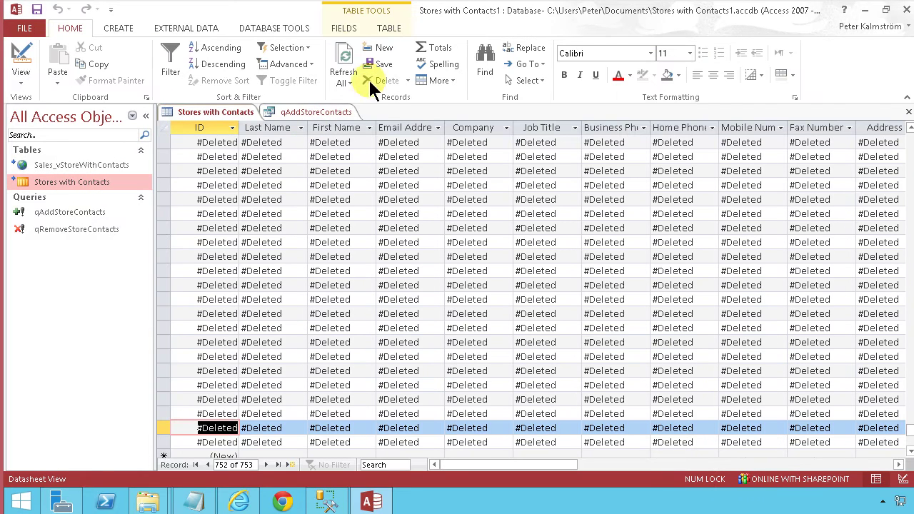
{"action": "left_click", "coordinate": [348, 57]}
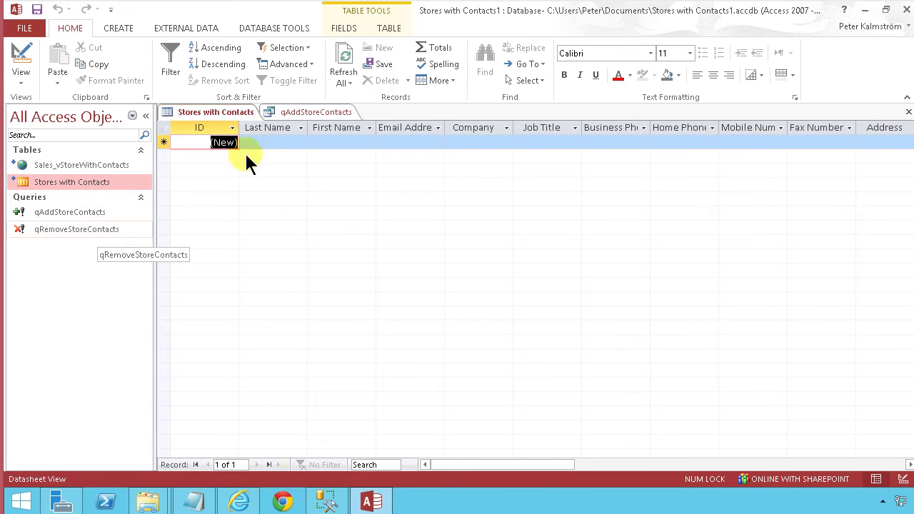
{"action": "left_click", "coordinate": [318, 116]}
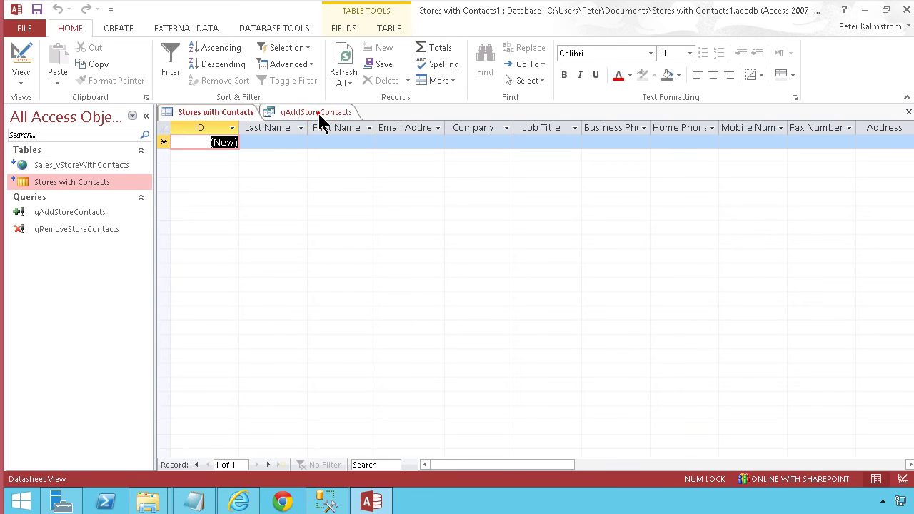
{"action": "right_click", "coordinate": [316, 115]}
{"action": "left_click", "coordinate": [353, 140]}
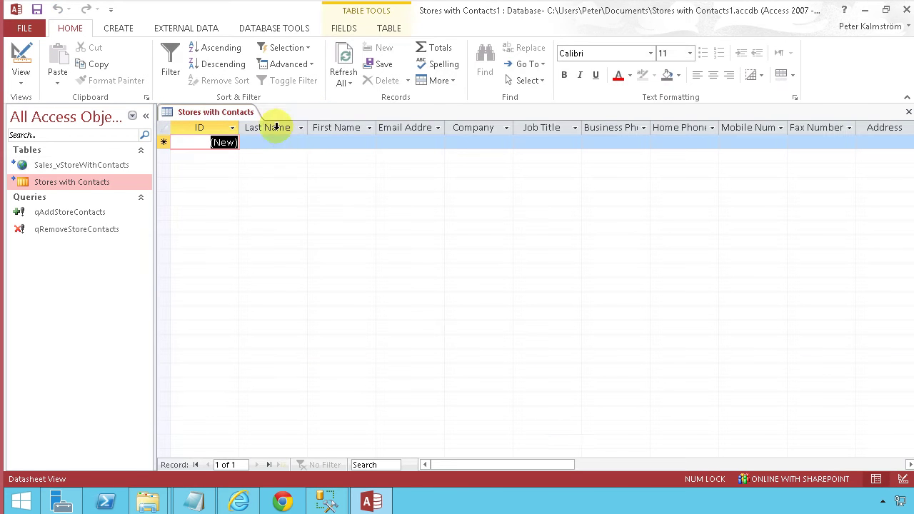
{"action": "right_click", "coordinate": [235, 116]}
{"action": "left_click", "coordinate": [261, 142]}
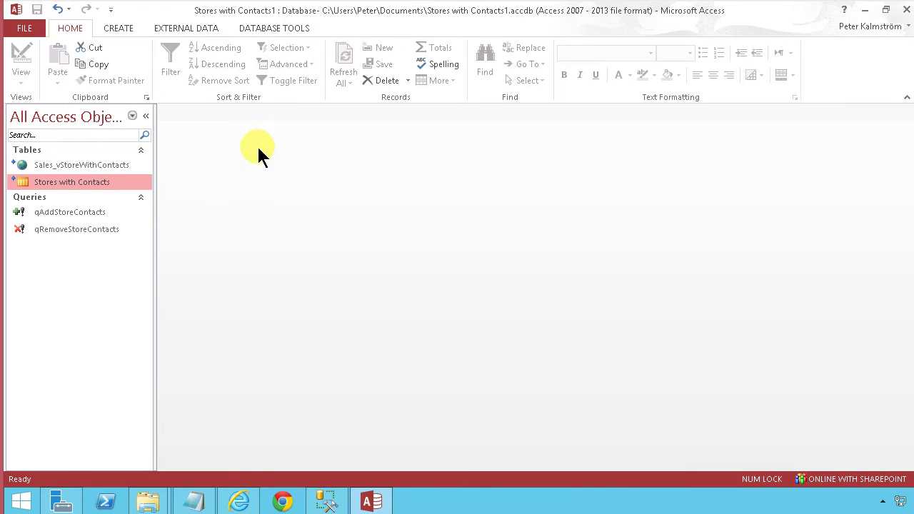
Create a new blank macro and save it as UpdateStoreContacts.
{"action": "left_click", "coordinate": [118, 28]}
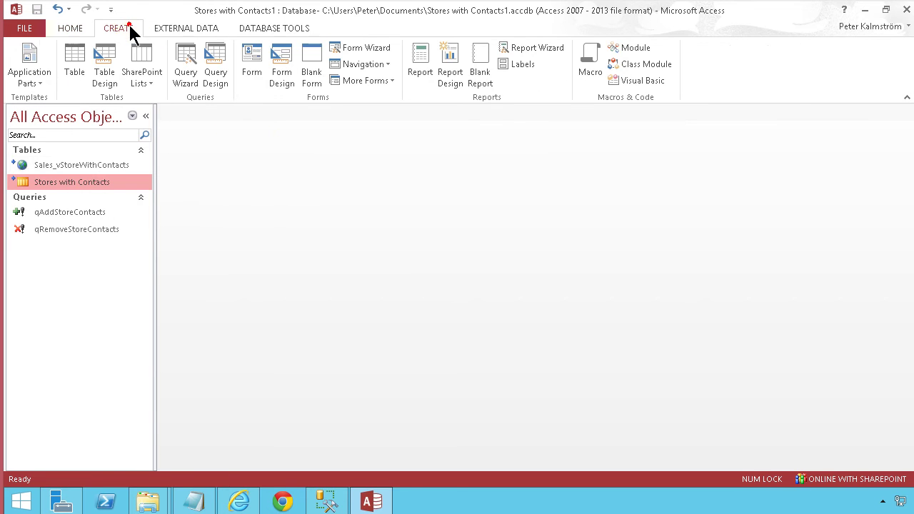
{"action": "left_click", "coordinate": [586, 63]}
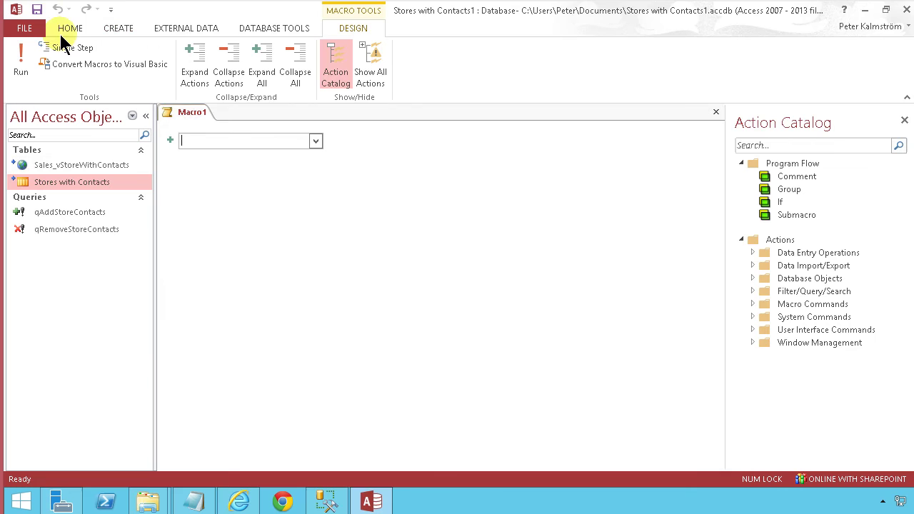
{"action": "left_click", "coordinate": [37, 9]}
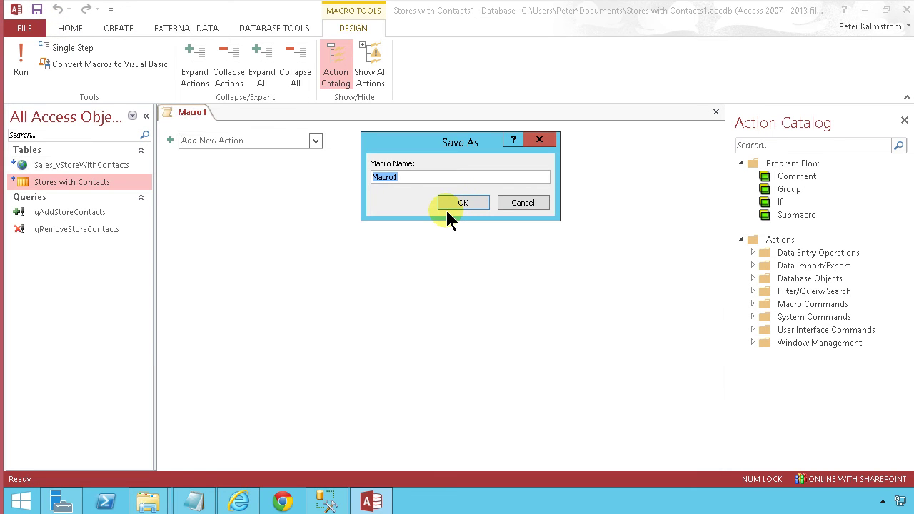
{"action": "type", "text": "UpdateStoreContacts"}
{"action": "left_click", "coordinate": [463, 203]}
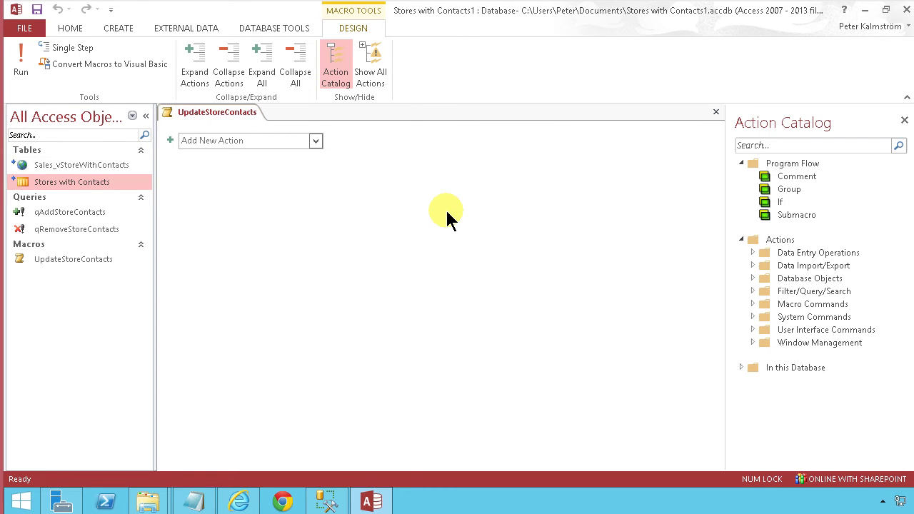
Add OpenQuery actions running qRemoveStoreContacts, then qAddStoreContacts.
{"action": "left_click", "coordinate": [315, 142]}
{"action": "left_click_drag", "start_coordinate": [320, 182], "coordinate": [327, 289]}
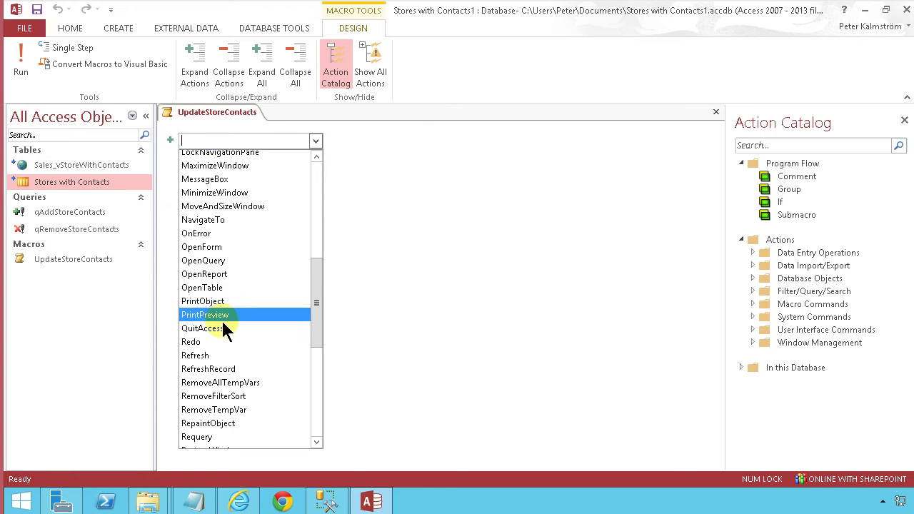
{"action": "left_click", "coordinate": [215, 261]}
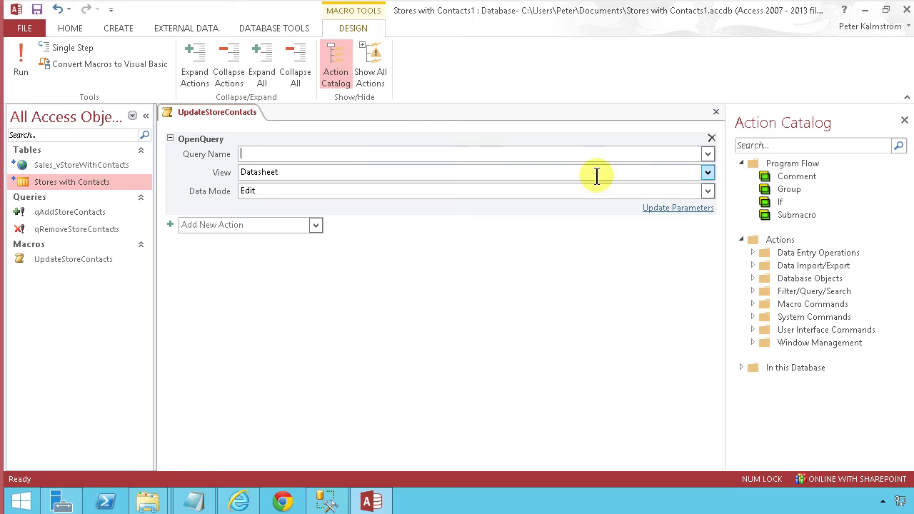
{"action": "left_click", "coordinate": [708, 153]}
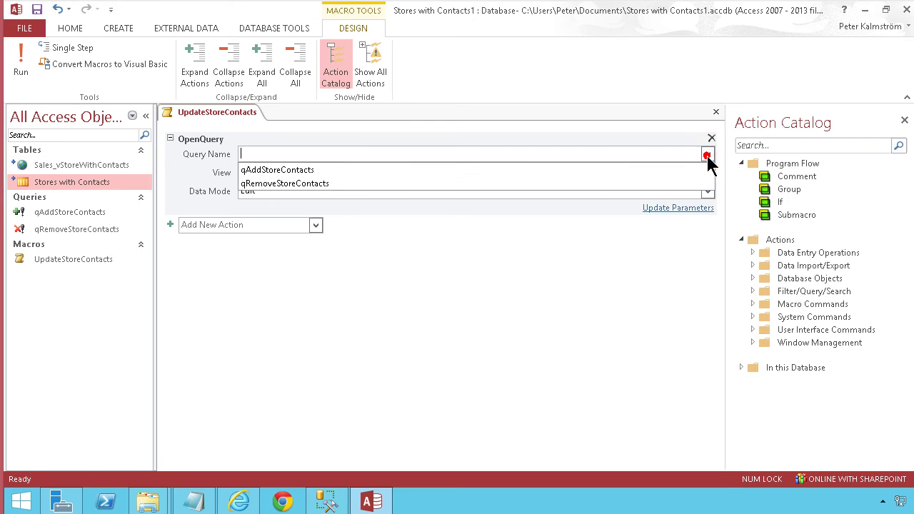
{"action": "left_click", "coordinate": [399, 185]}
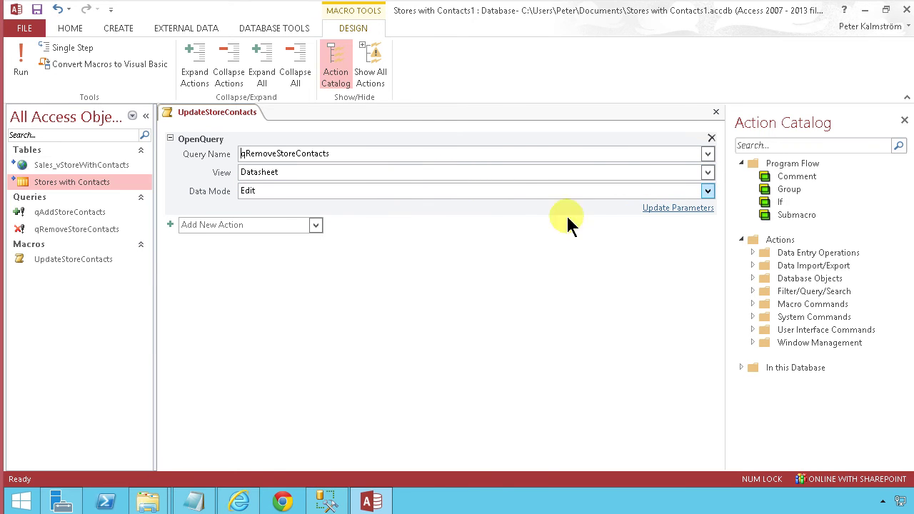
{"action": "left_click", "coordinate": [315, 225]}
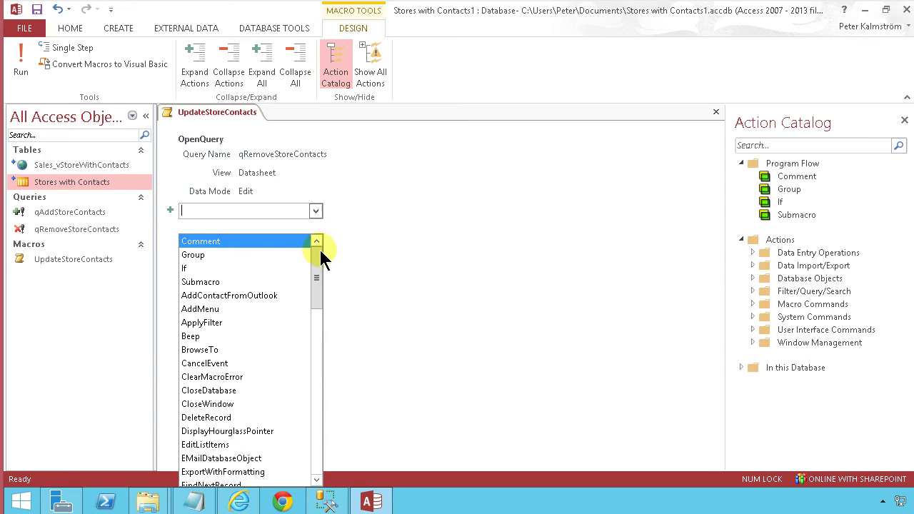
{"action": "left_click_drag", "start_coordinate": [318, 279], "coordinate": [214, 305]}
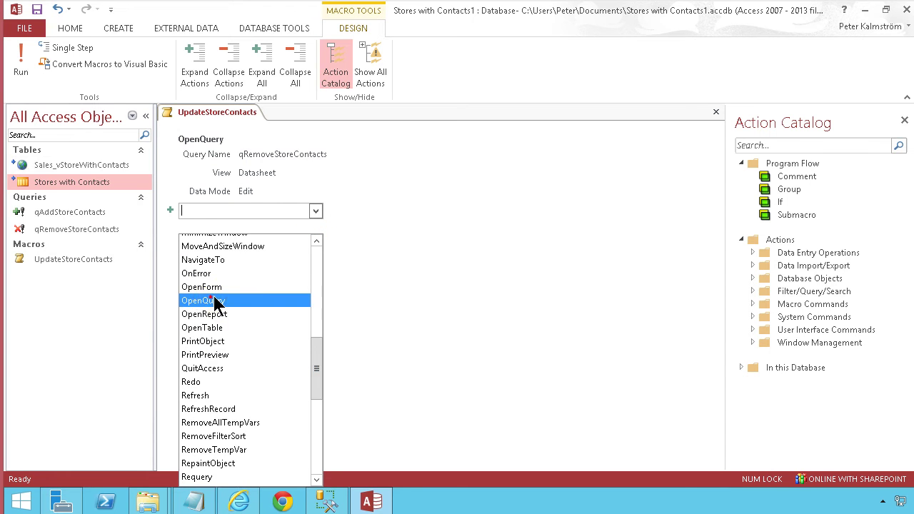
{"action": "left_click", "coordinate": [245, 303]}
{"action": "left_click", "coordinate": [709, 228]}
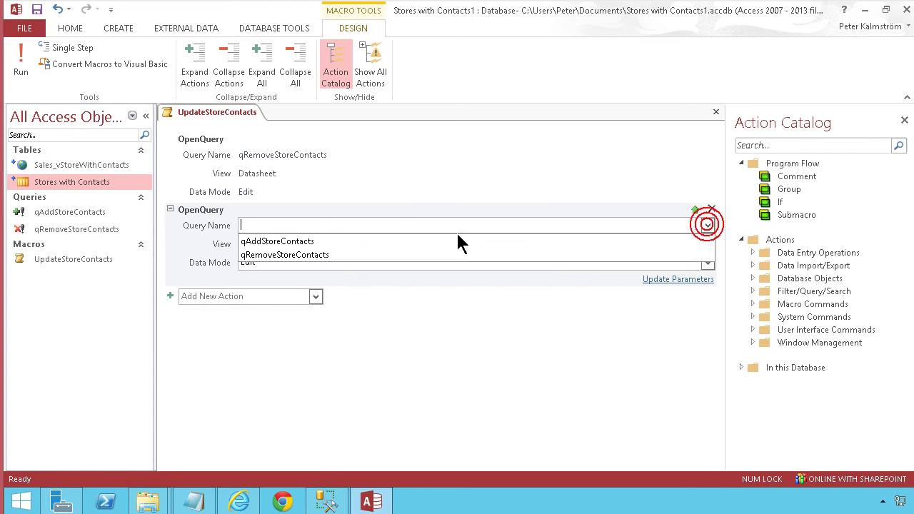
{"action": "left_click", "coordinate": [457, 240]}
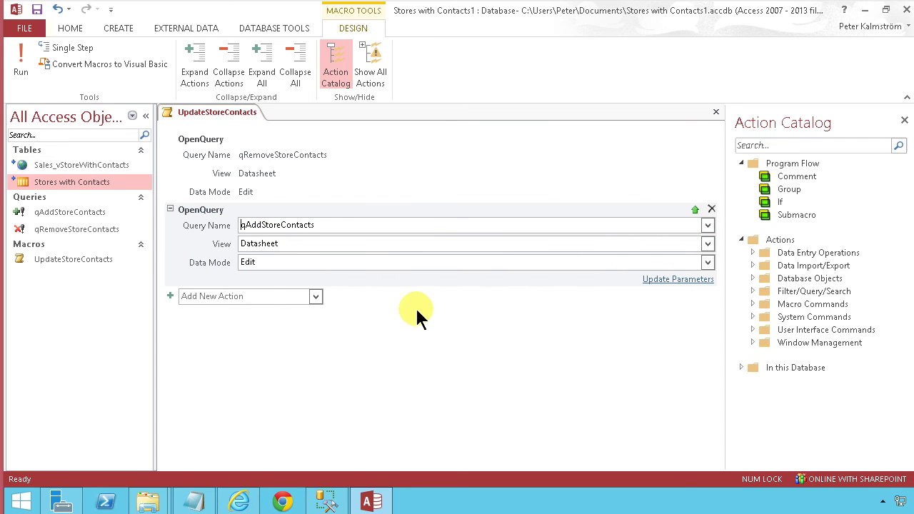
Add a final action that closes the database, then close the macro design.
{"action": "left_click", "coordinate": [315, 296]}
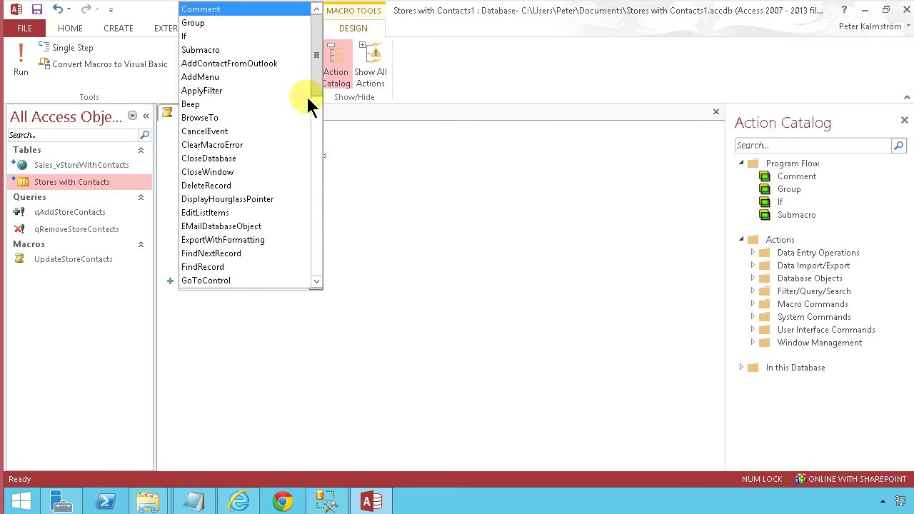
{"action": "scroll", "coordinate": [315, 96], "scroll_direction": "down", "scroll_amount": 2}
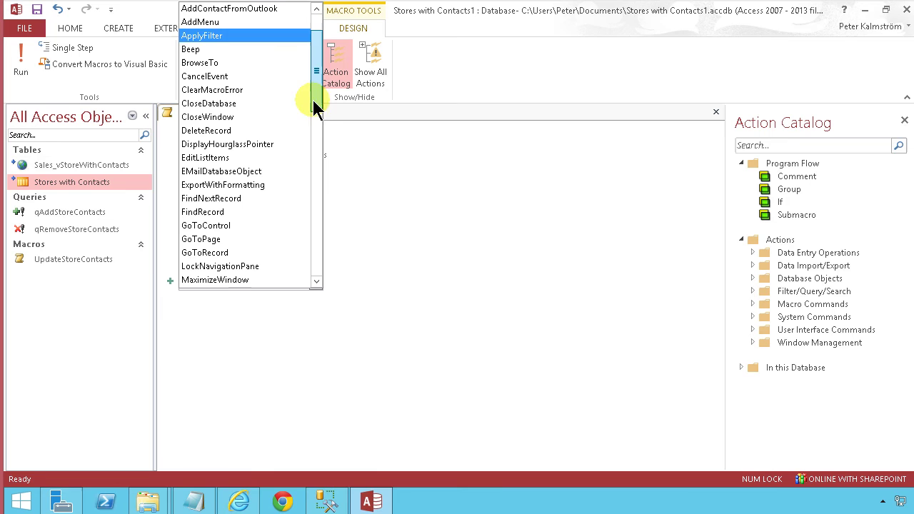
{"action": "left_click", "coordinate": [210, 104]}
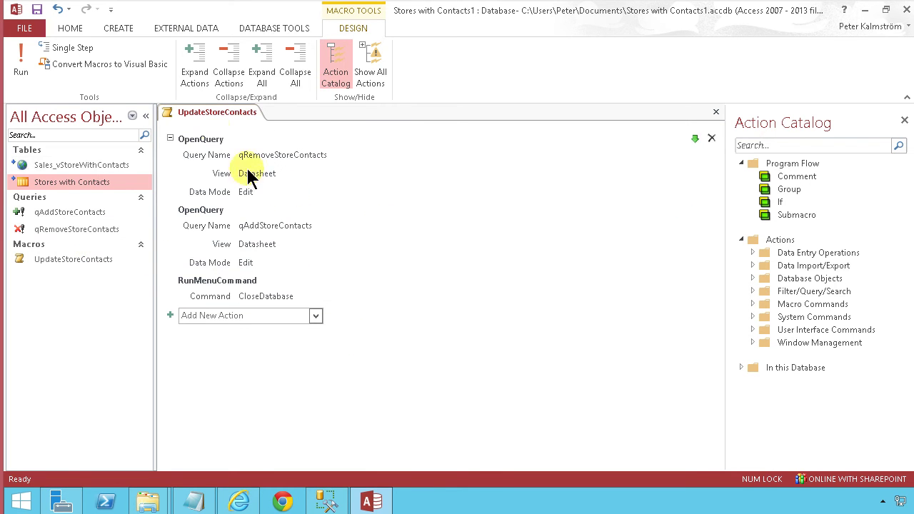
{"action": "left_click", "coordinate": [443, 294]}
{"action": "right_click", "coordinate": [223, 112]}
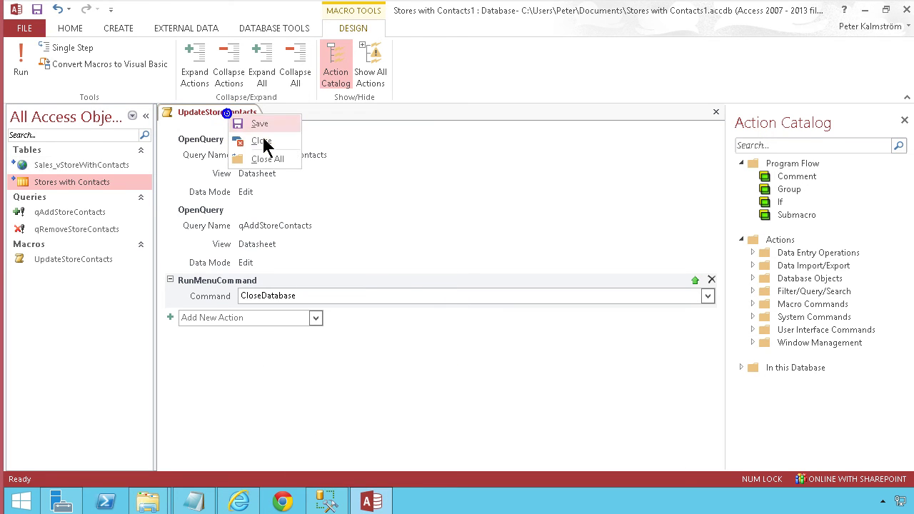
{"action": "left_click", "coordinate": [265, 140]}
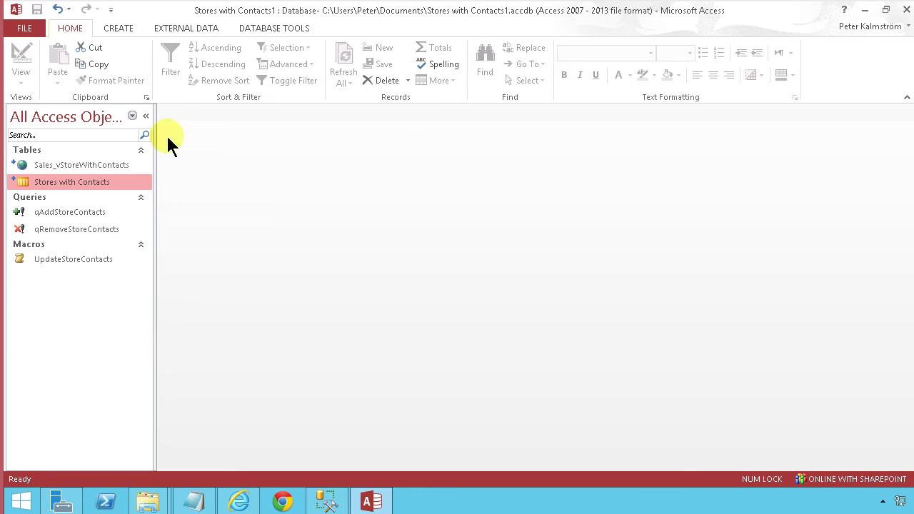
Create a blank form and place a command button at its top.
{"action": "left_click", "coordinate": [118, 28]}
{"action": "left_click", "coordinate": [315, 54]}
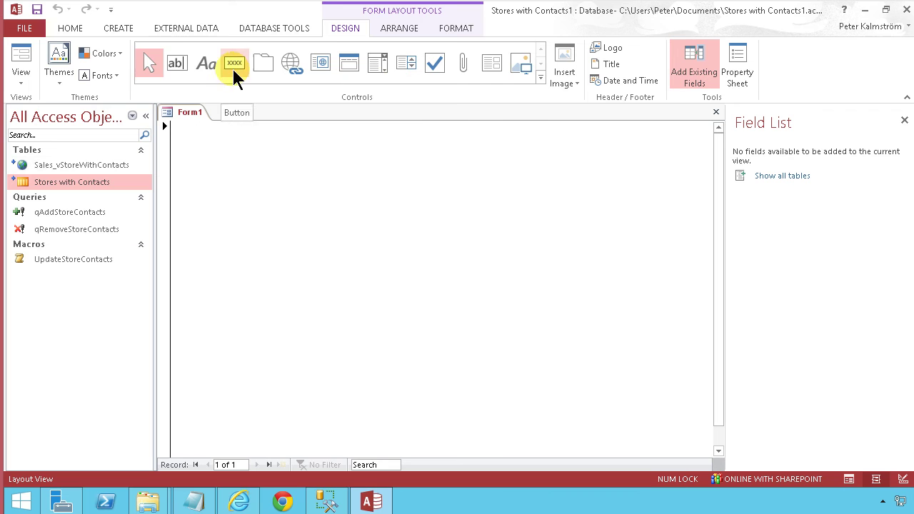
{"action": "left_click", "coordinate": [235, 66]}
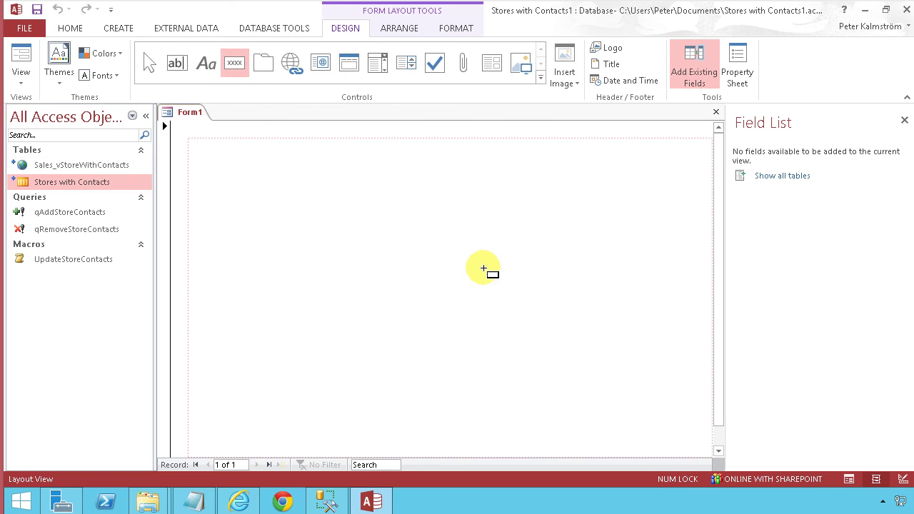
{"action": "left_click", "coordinate": [475, 277]}
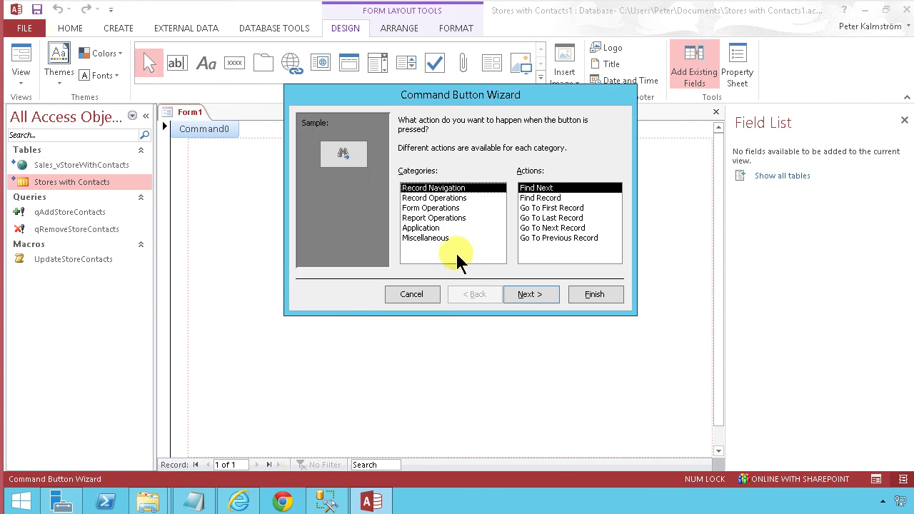
Make the button run the UpdateStoreContacts macro with the text caption 'Update Store Contacts'.
{"action": "left_click", "coordinate": [433, 238]}
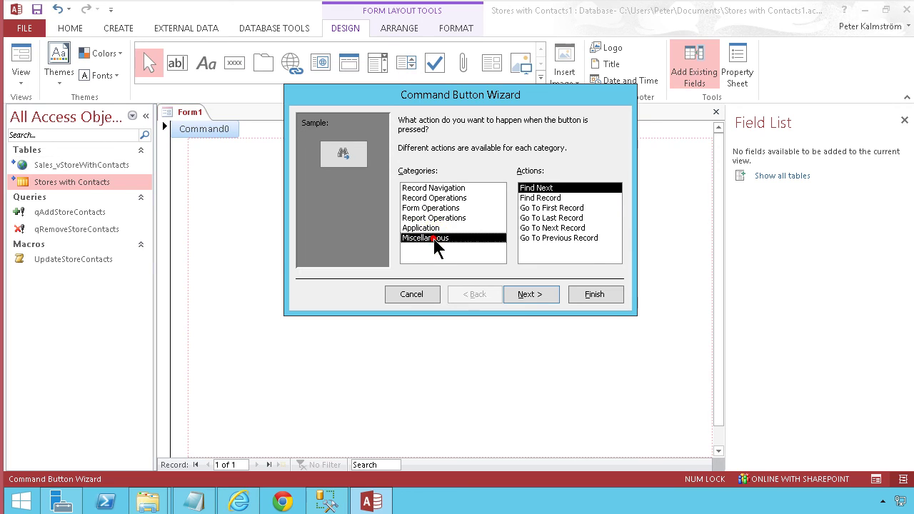
{"action": "left_click", "coordinate": [537, 209]}
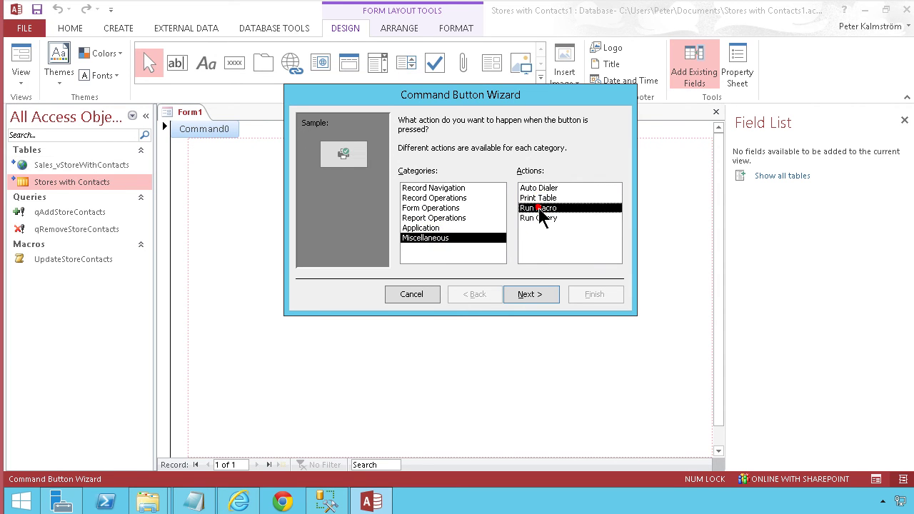
{"action": "left_click", "coordinate": [531, 294]}
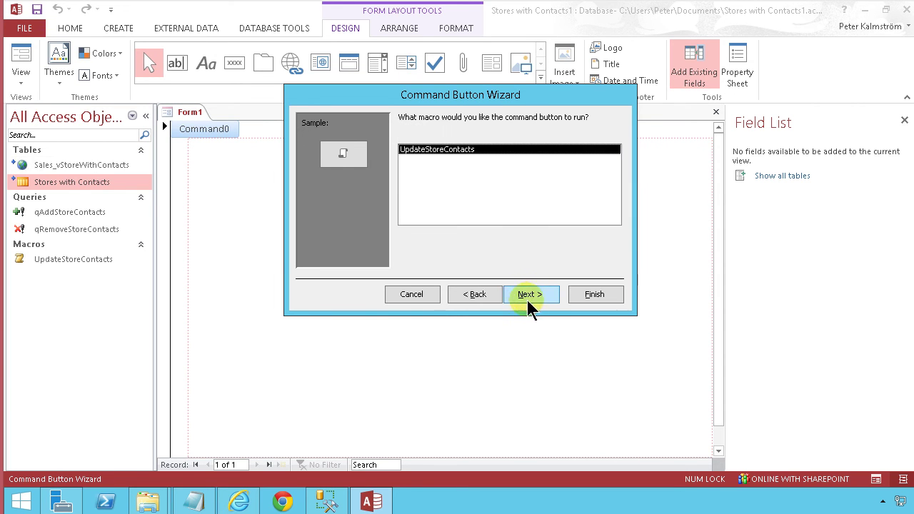
{"action": "left_click", "coordinate": [532, 295]}
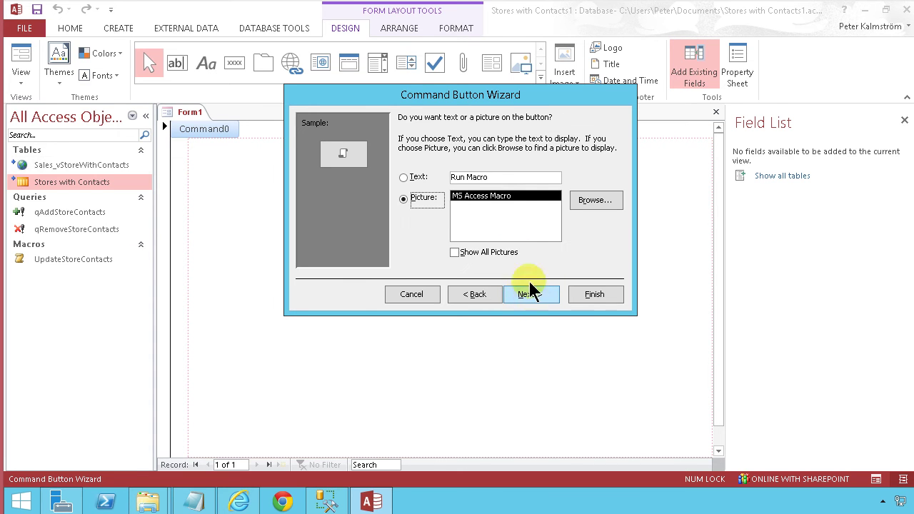
{"action": "left_click", "coordinate": [399, 179]}
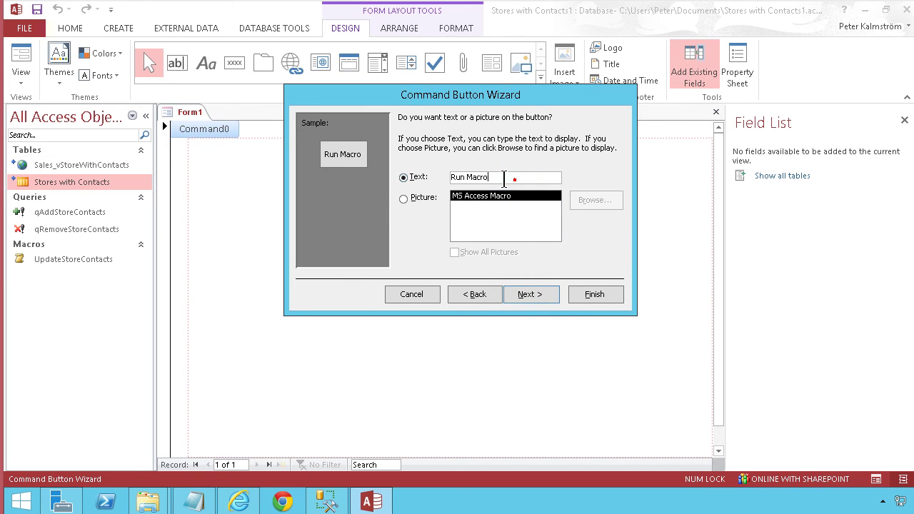
{"action": "left_click", "coordinate": [423, 177]}
{"action": "type", "text": "Update Store Contacts"}
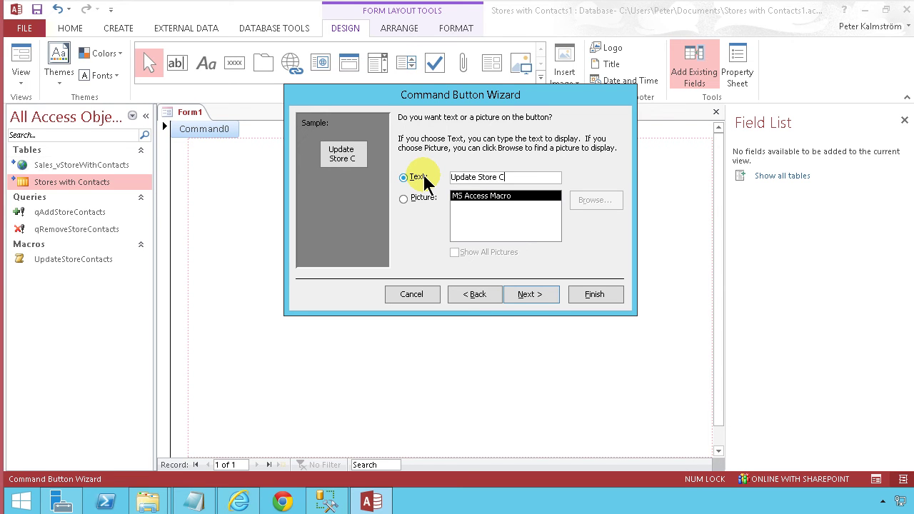
{"action": "left_click", "coordinate": [537, 293]}
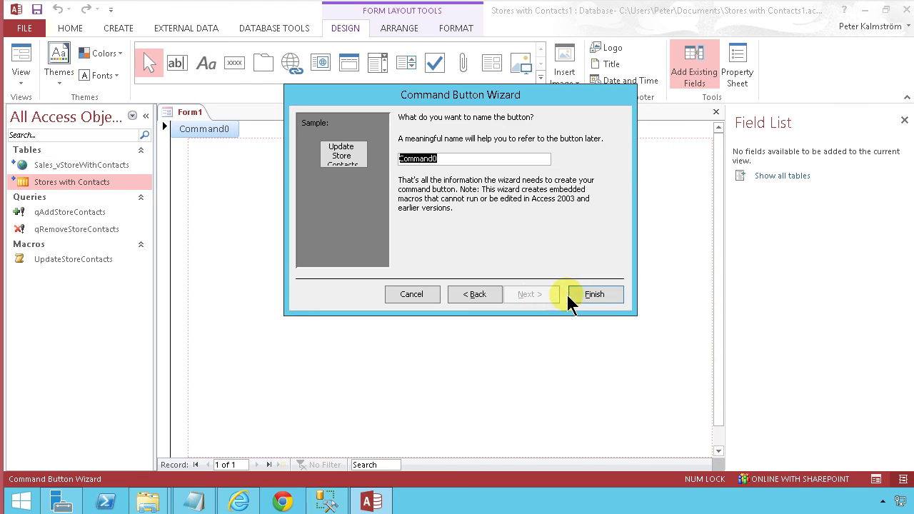
{"action": "left_click", "coordinate": [597, 299]}
{"action": "left_click", "coordinate": [213, 163]}
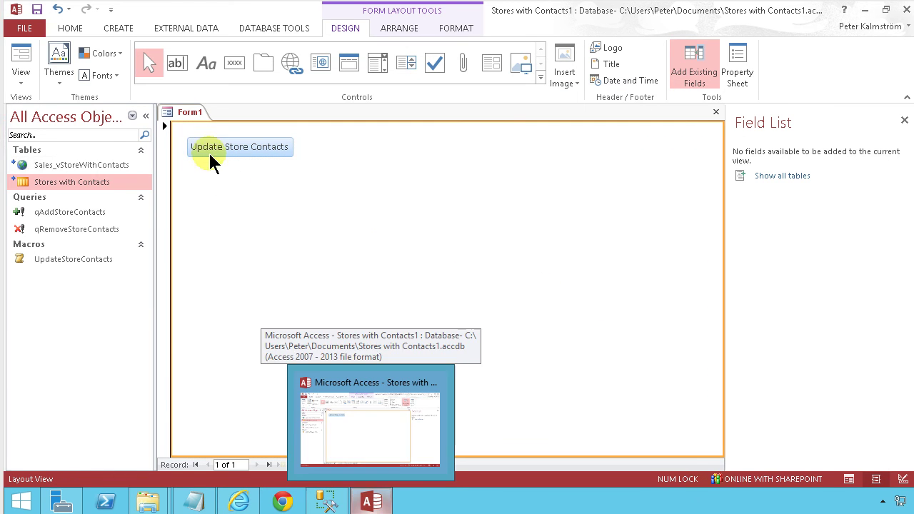
Save the form as 'Update Store Contacts'.
{"action": "left_click", "coordinate": [36, 10]}
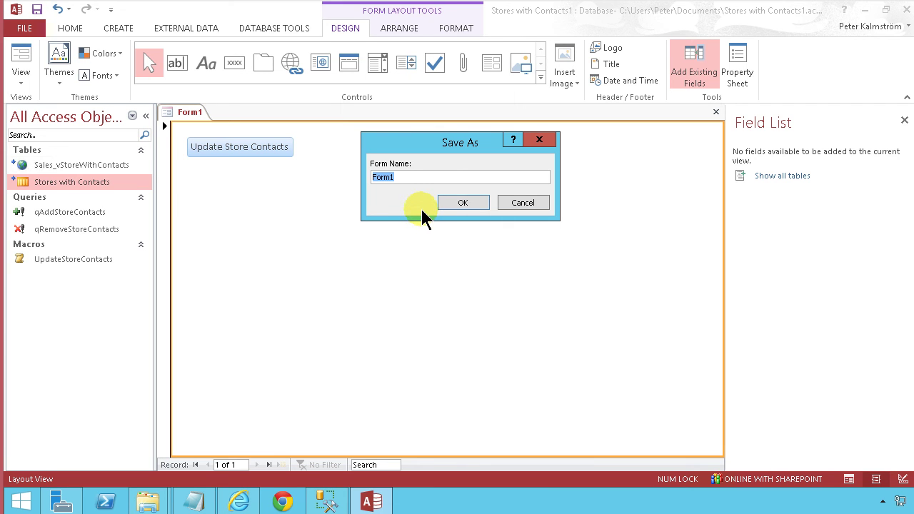
{"action": "type", "text": "Update Store"}
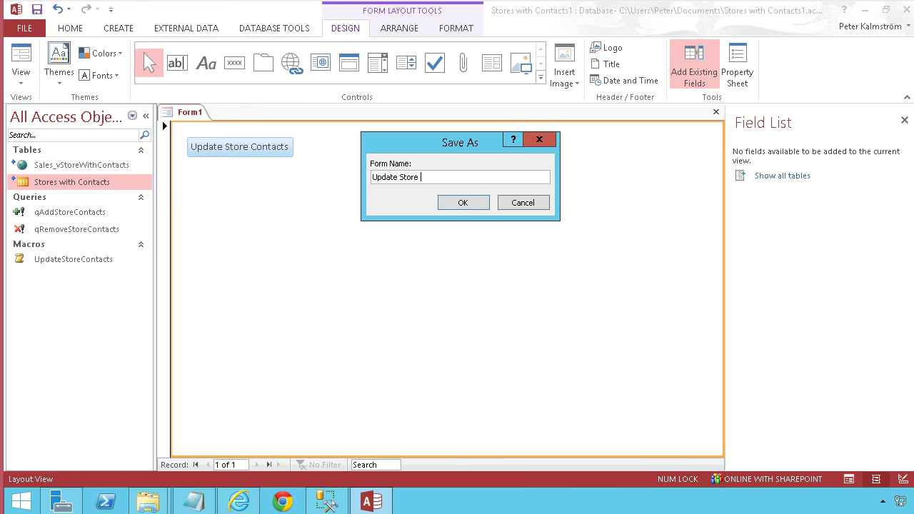
{"action": "type", "text": " Contacts"}
{"action": "key", "text": "Return"}
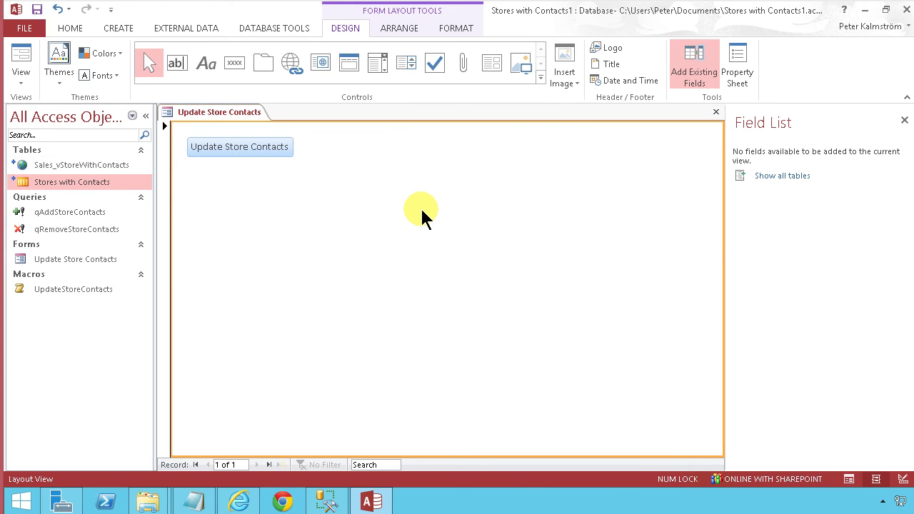
Set Update Store Contacts as the Current Database display form and acknowledge the reopen notice.
{"action": "left_click", "coordinate": [24, 28]}
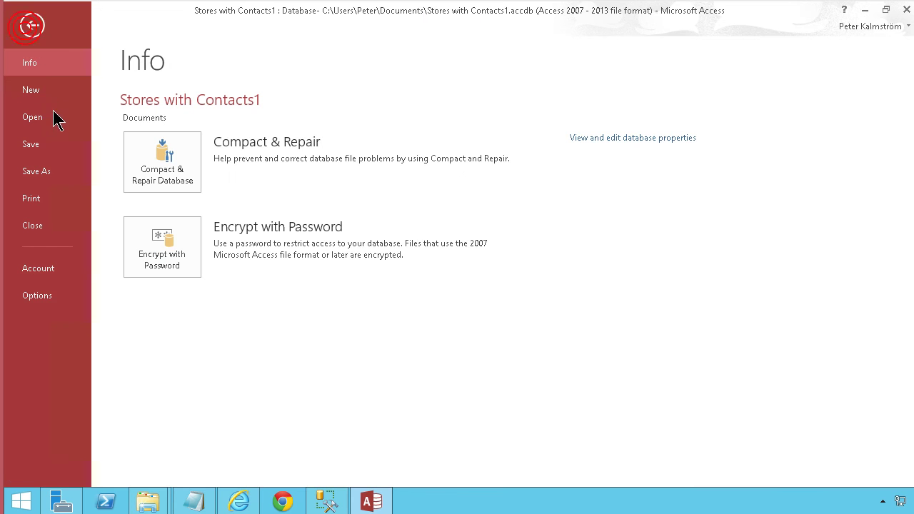
{"action": "left_click", "coordinate": [37, 296]}
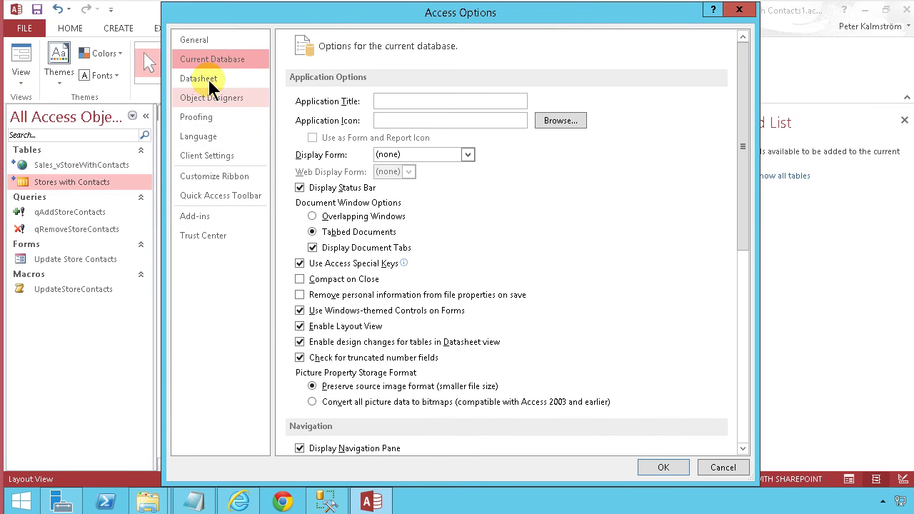
{"action": "left_click", "coordinate": [468, 155]}
{"action": "left_click", "coordinate": [442, 183]}
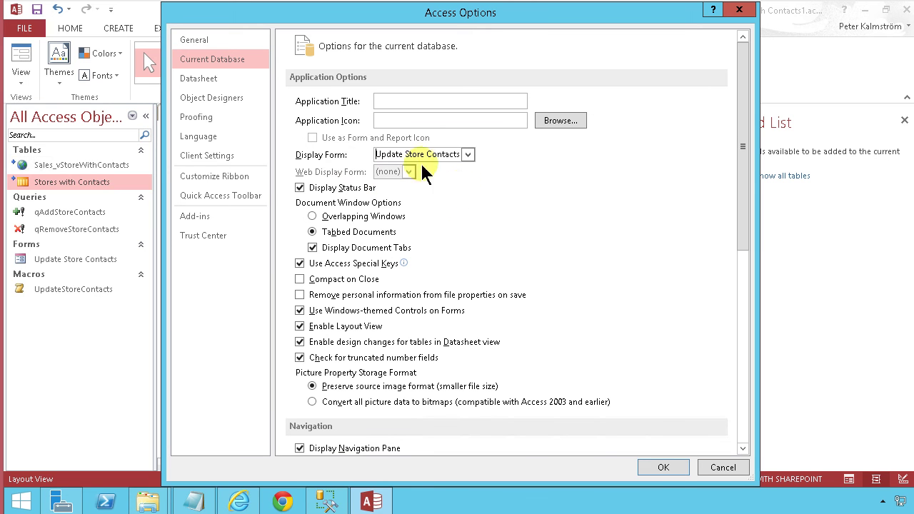
{"action": "left_click", "coordinate": [667, 468]}
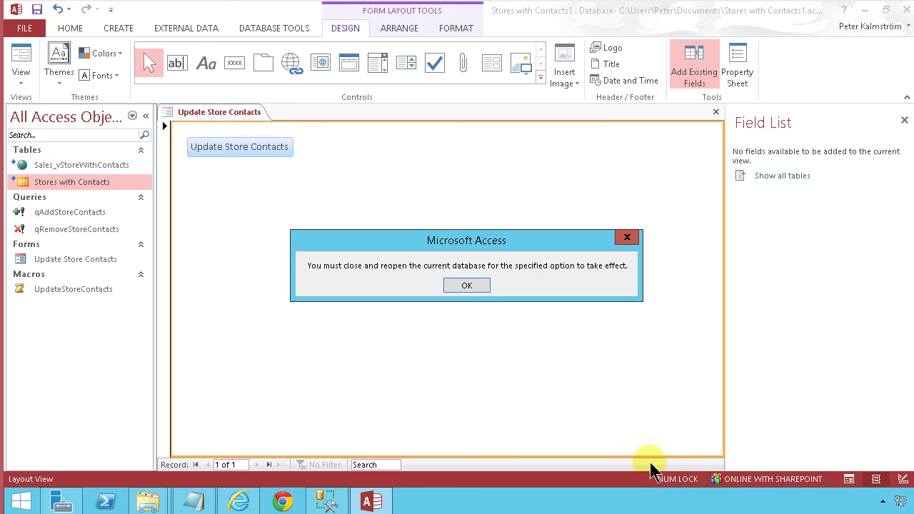
{"action": "left_click", "coordinate": [466, 287]}
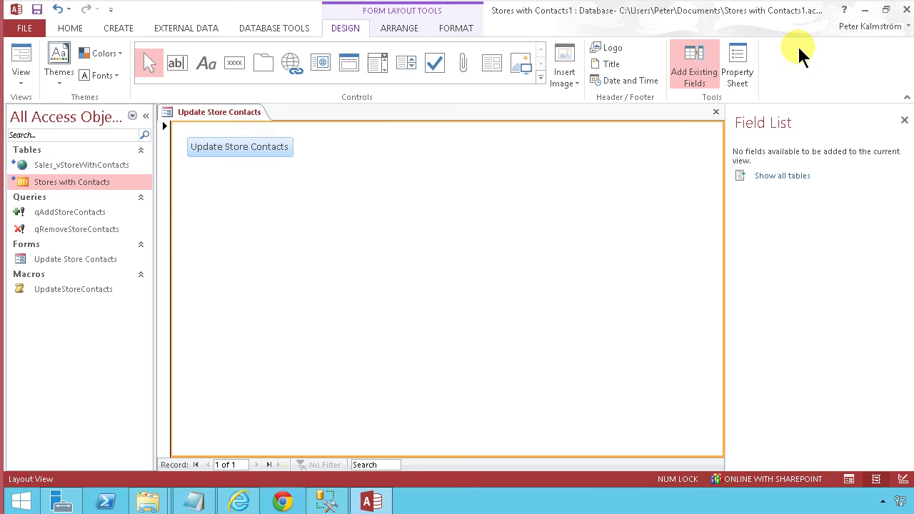
Close Access, relaunch Access 2013 from the Start screen, and reopen Stores with Contacts1.
{"action": "left_click", "coordinate": [901, 9]}
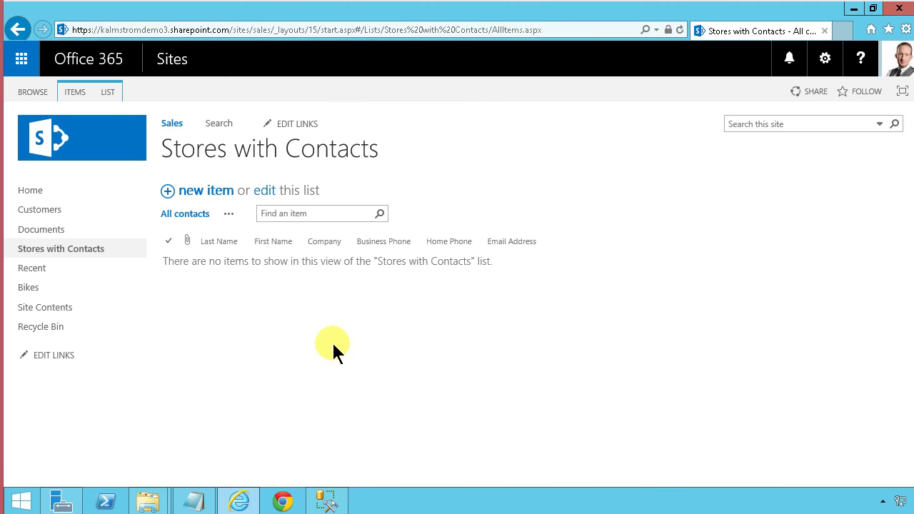
{"action": "key", "text": "super"}
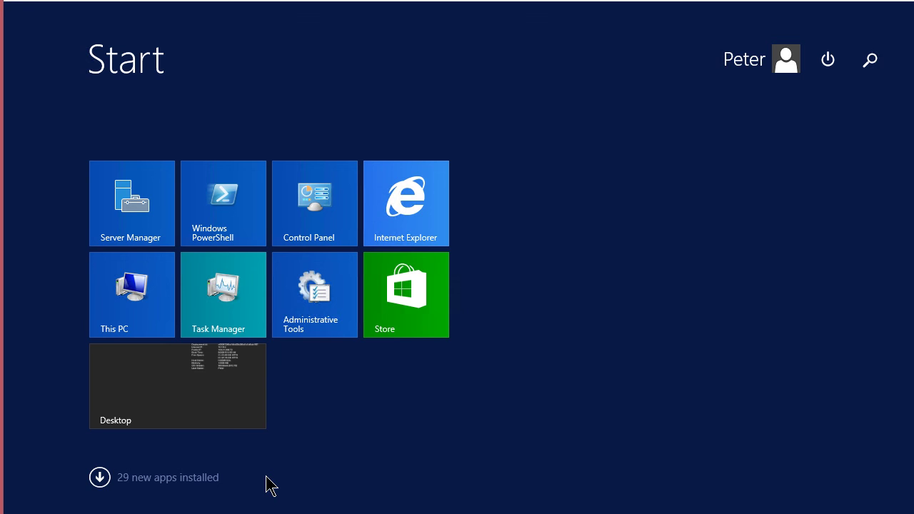
{"action": "type", "text": "access 2013"}
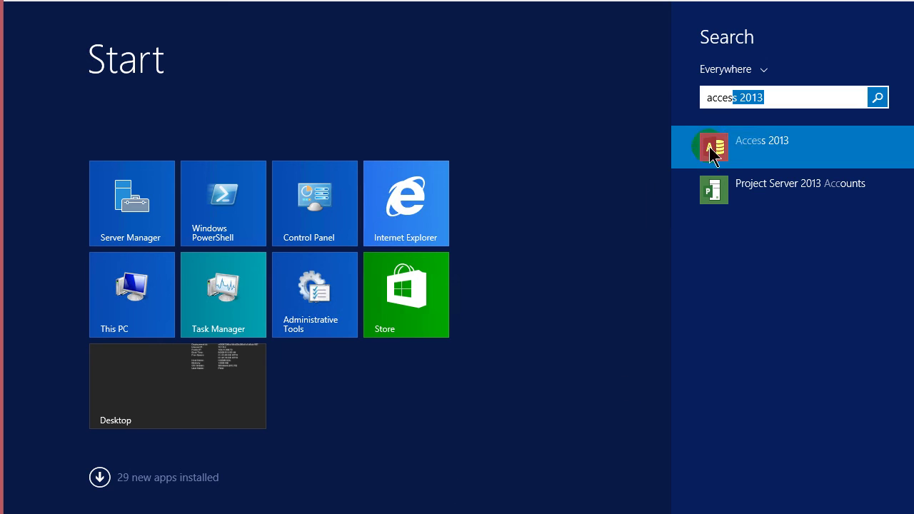
{"action": "left_click", "coordinate": [730, 149]}
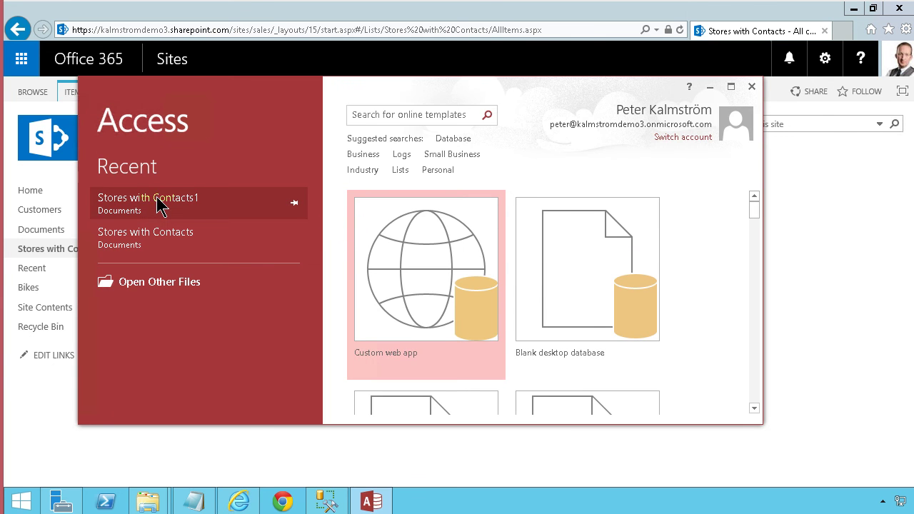
{"action": "left_click", "coordinate": [158, 204]}
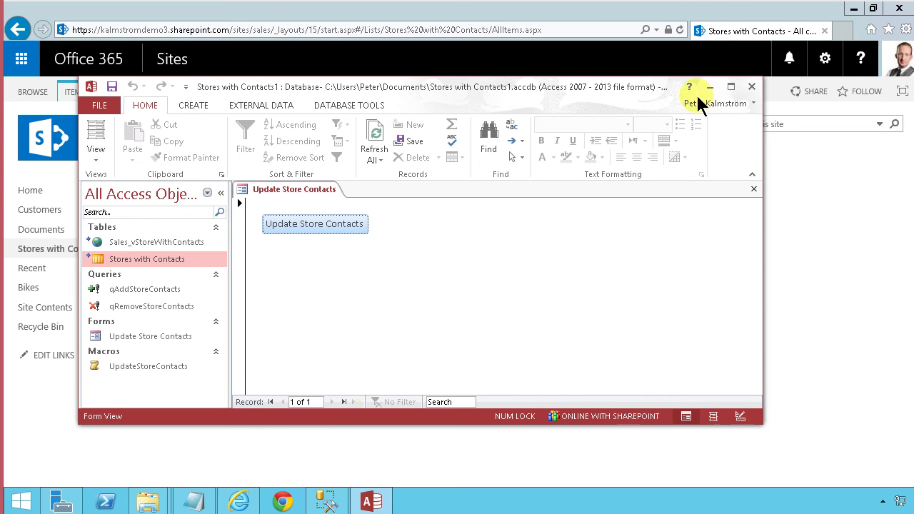
Run Update Store Contacts, accepting the 0-row delete warnings and the append to the linked table.
{"action": "left_click", "coordinate": [731, 86]}
{"action": "left_click", "coordinate": [238, 148]}
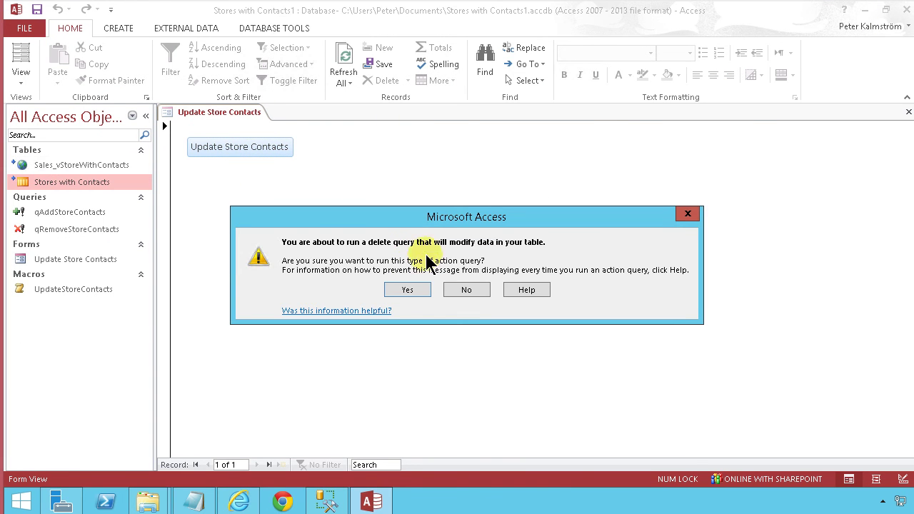
{"action": "left_click", "coordinate": [407, 290]}
{"action": "left_click", "coordinate": [427, 284]}
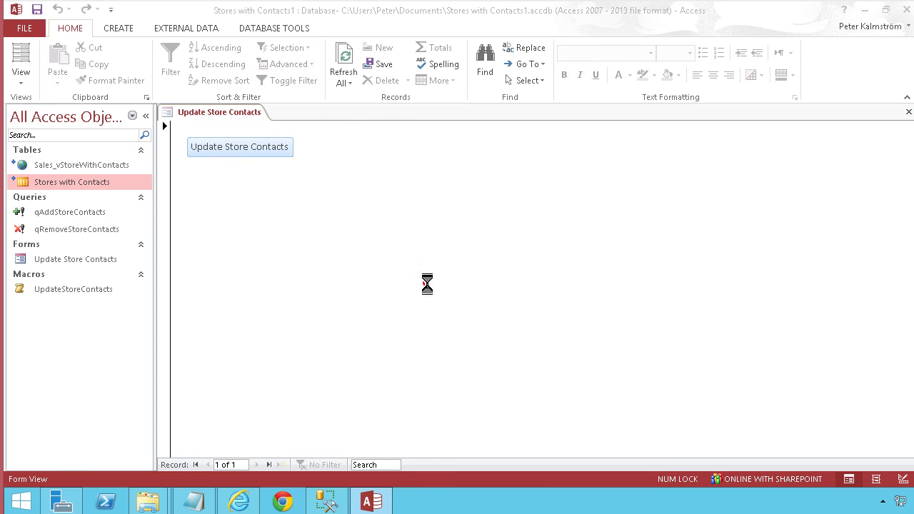
{"action": "left_click", "coordinate": [437, 317]}
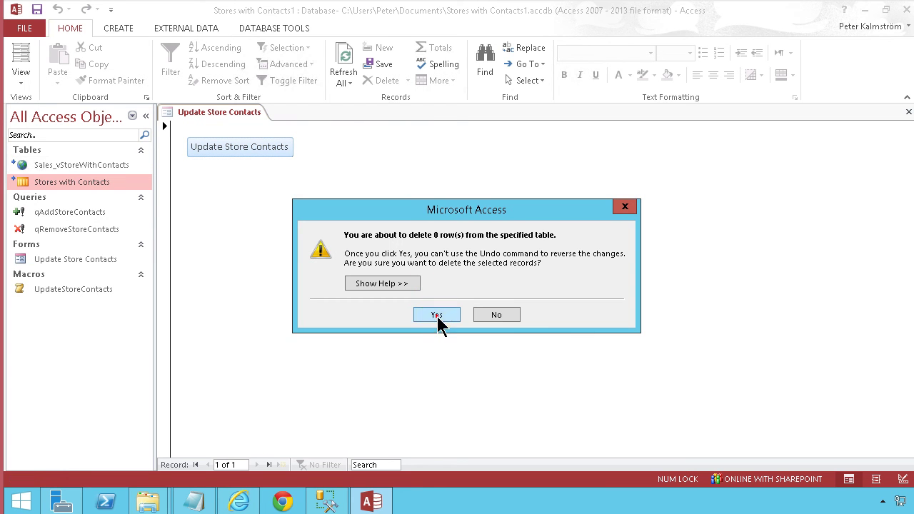
{"action": "left_click", "coordinate": [420, 303]}
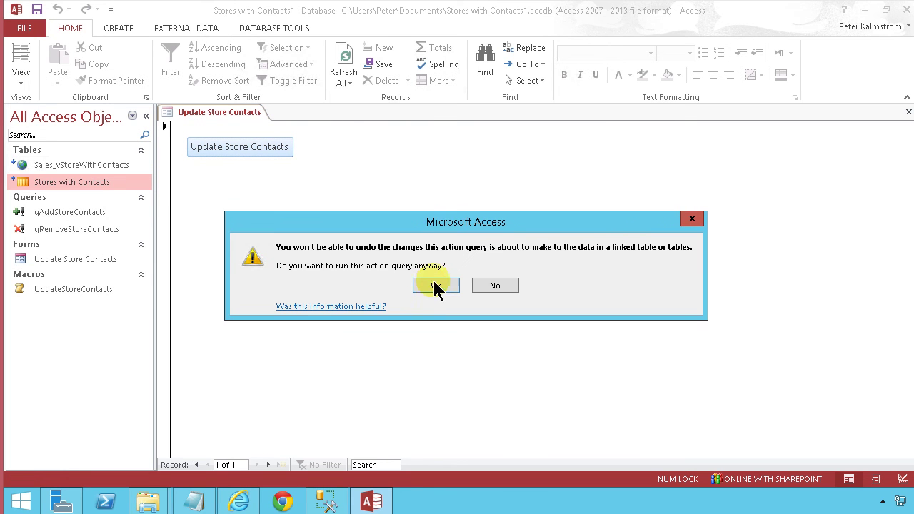
{"action": "left_click", "coordinate": [436, 286]}
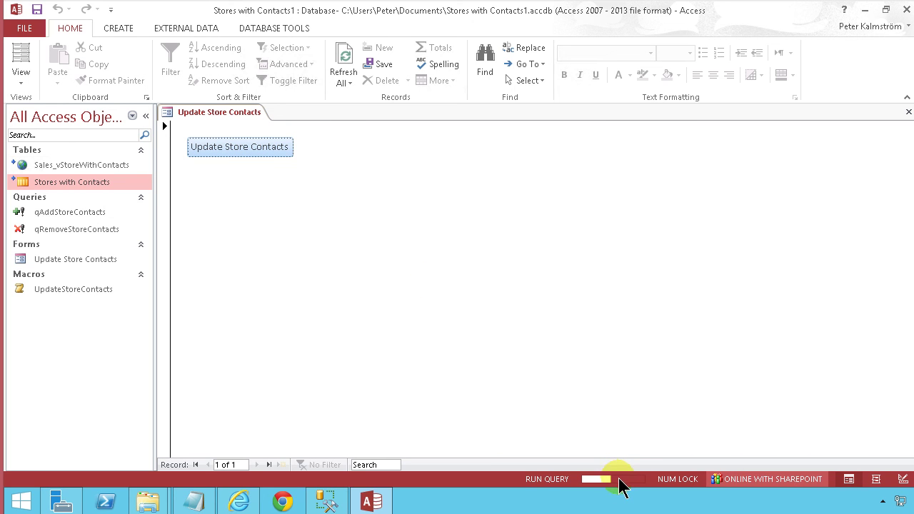